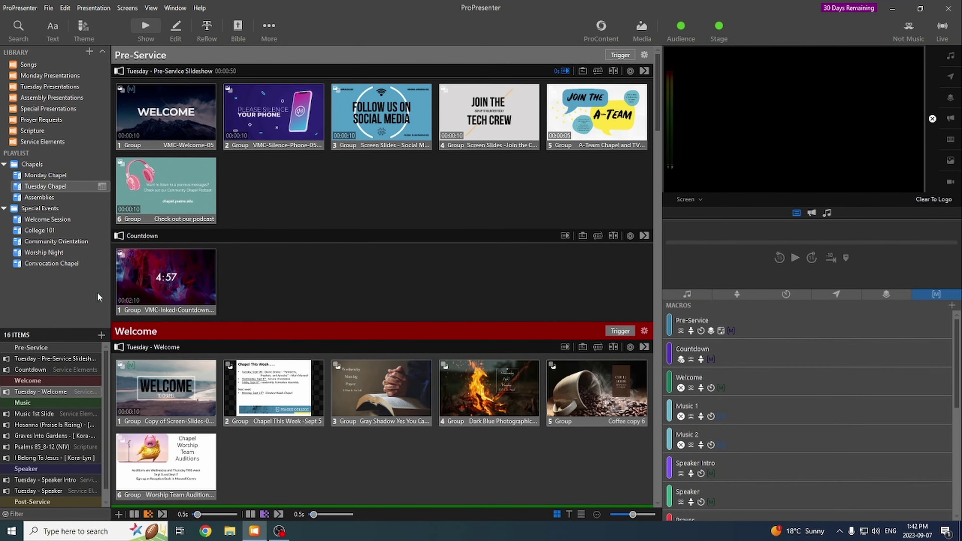
Step: Search the local library for He Reigns and drag it into Tuesday Chapel above Hosanna
scroll(314, 304, "down", 12)
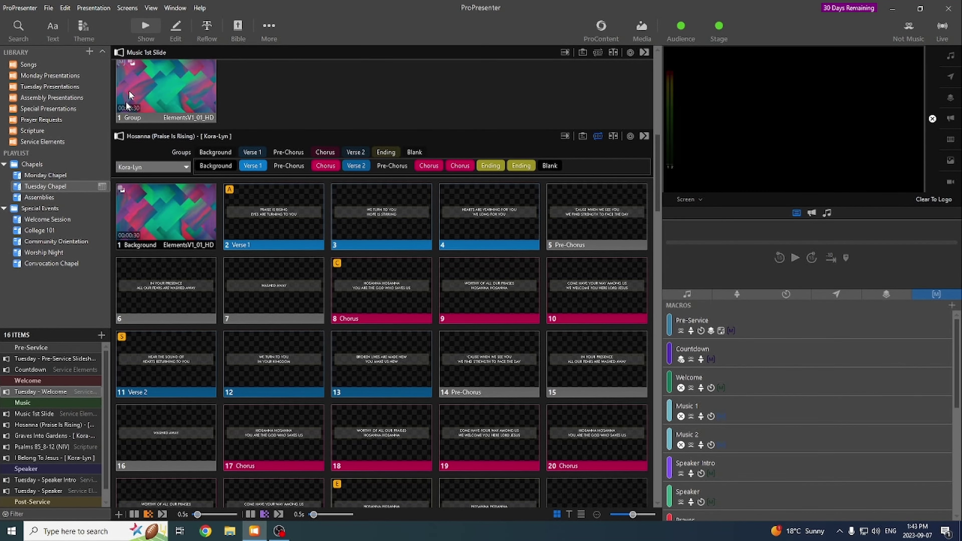
scroll(137, 339, "down", 4)
scroll(137, 338, "down", 3)
scroll(292, 338, "down", 2)
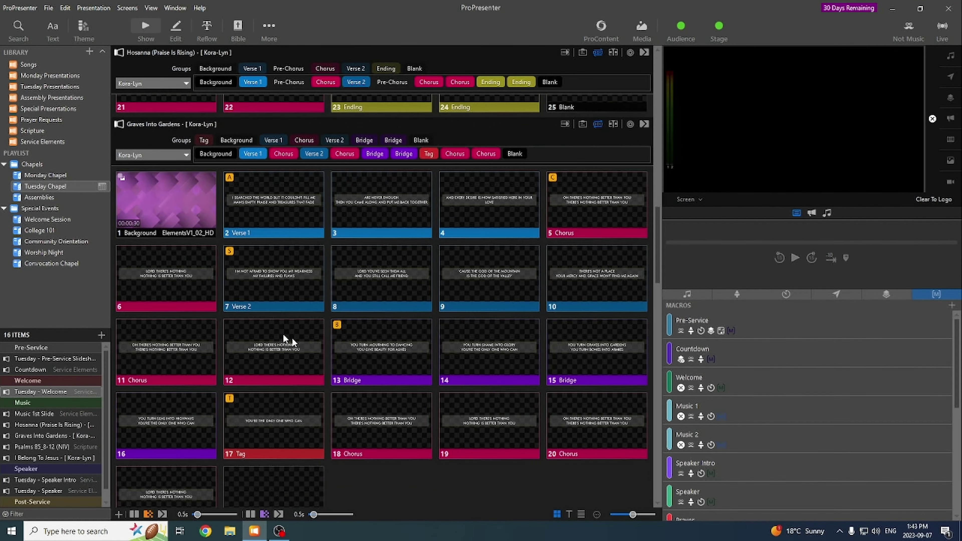
scroll(270, 333, "up", 3)
scroll(270, 333, "up", 3)
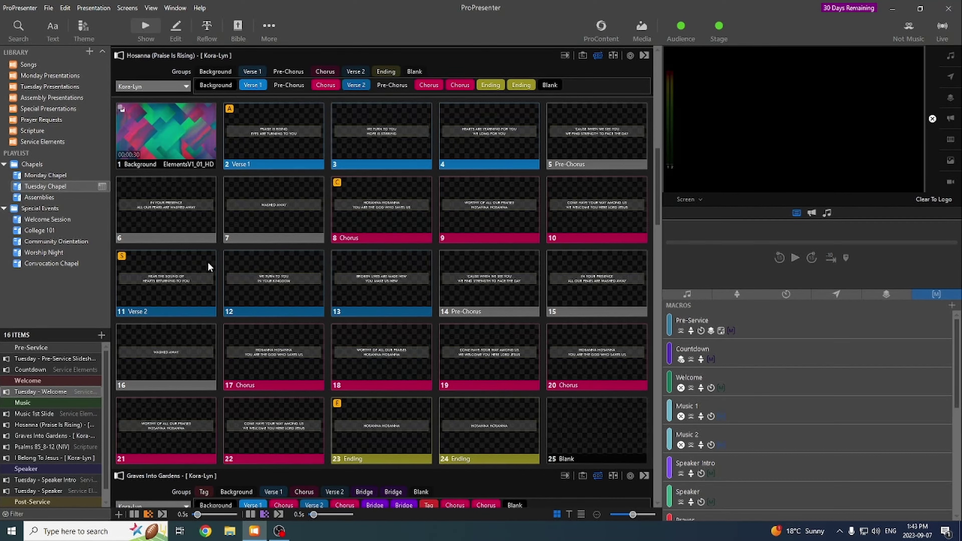
key("ctrl+f")
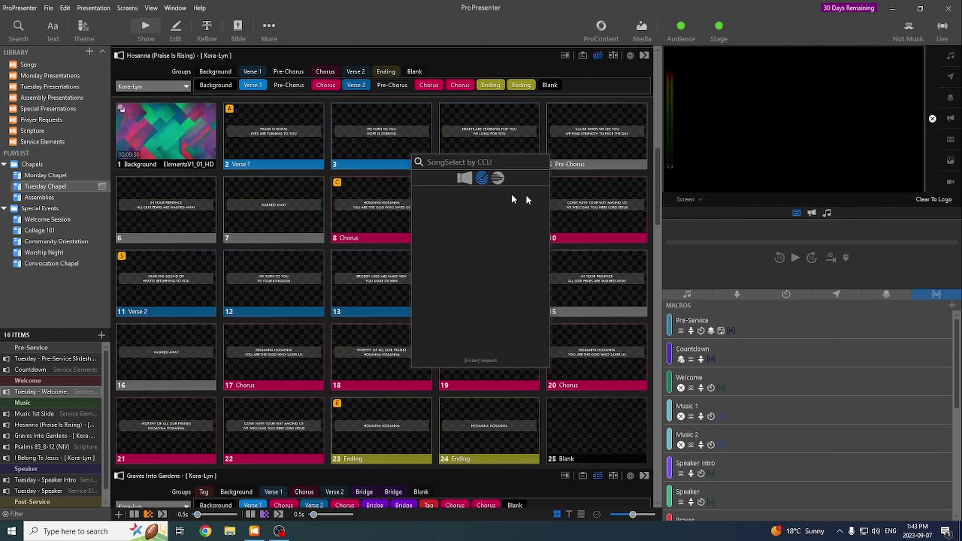
left_click(466, 179)
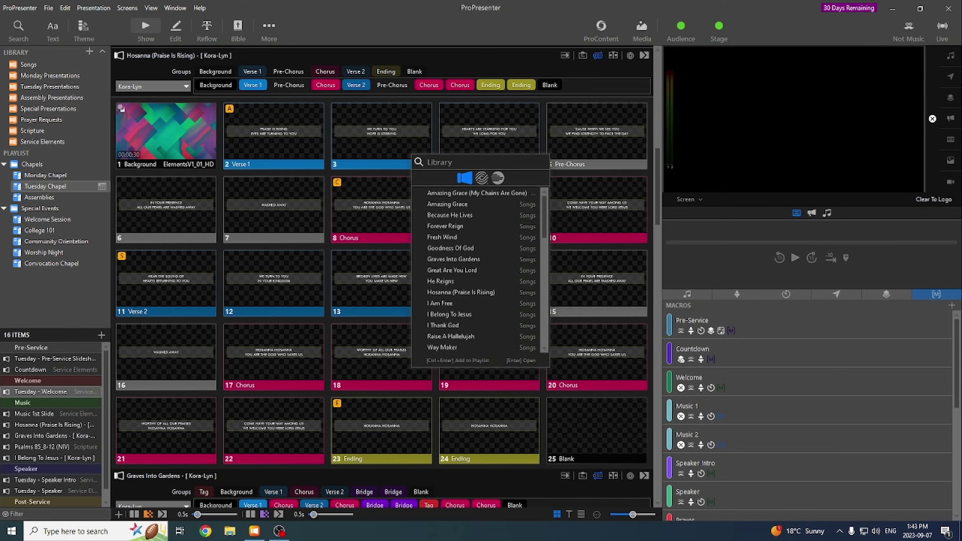
type("He ")
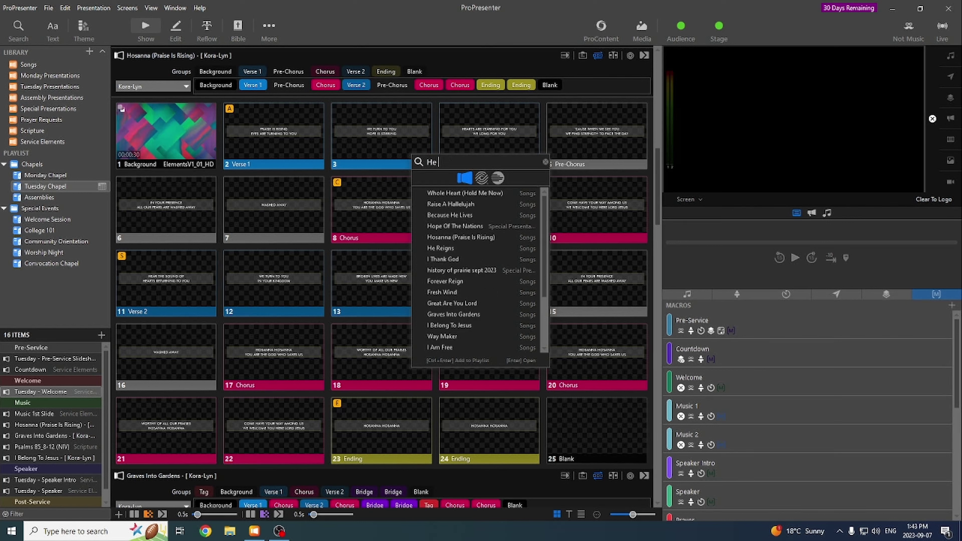
type("Reigns")
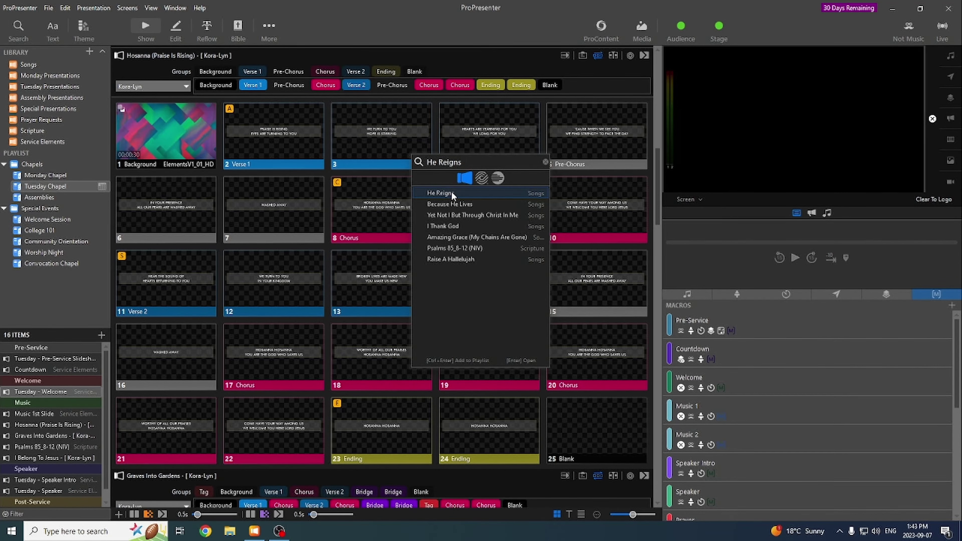
left_click_drag(451, 190, 48, 419)
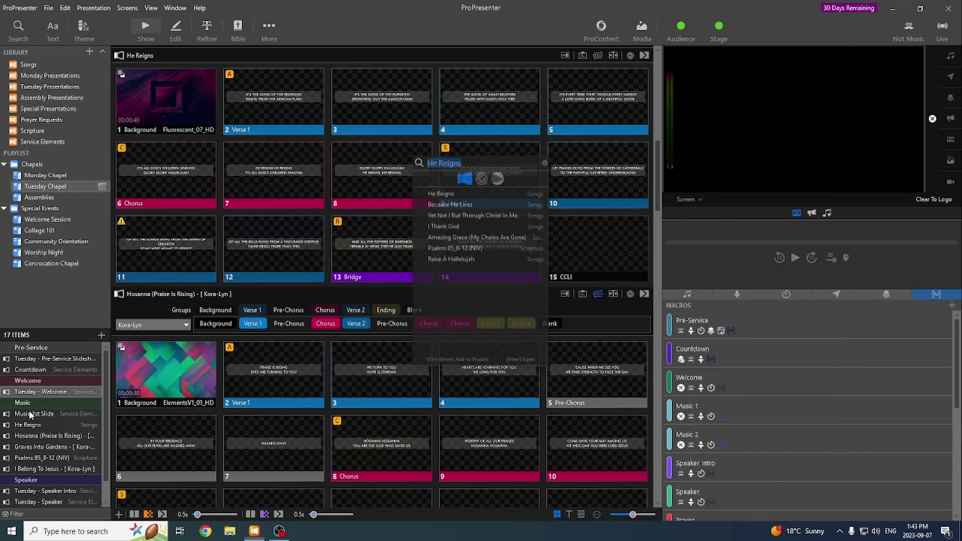
Step: Open He Reigns, try the Sam arrangement, then set it back to Master
left_click(28, 413)
left_click(29, 424)
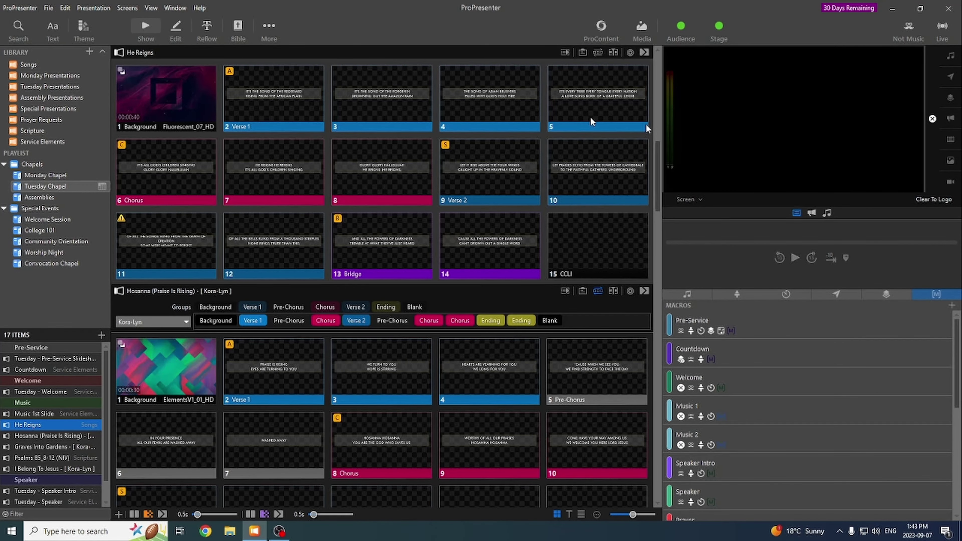
left_click(598, 52)
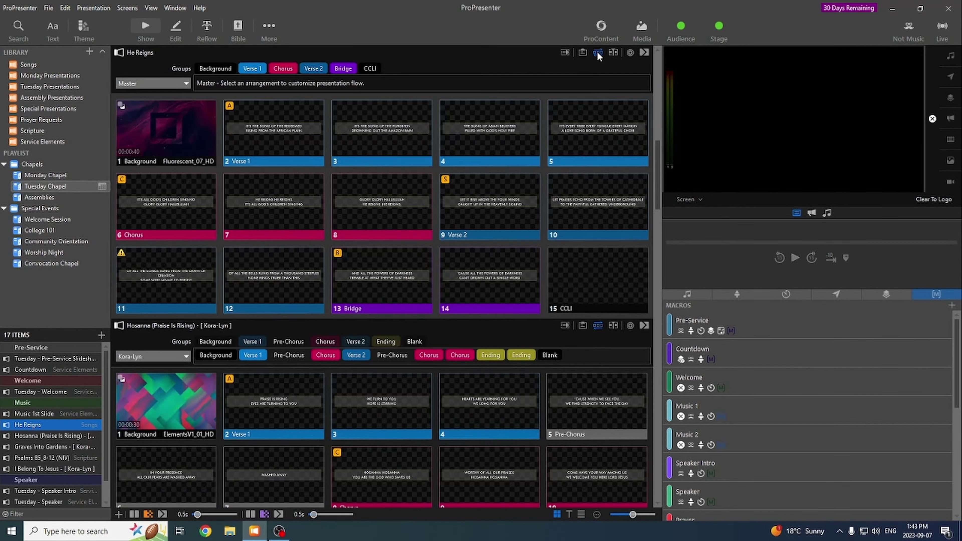
left_click(161, 84)
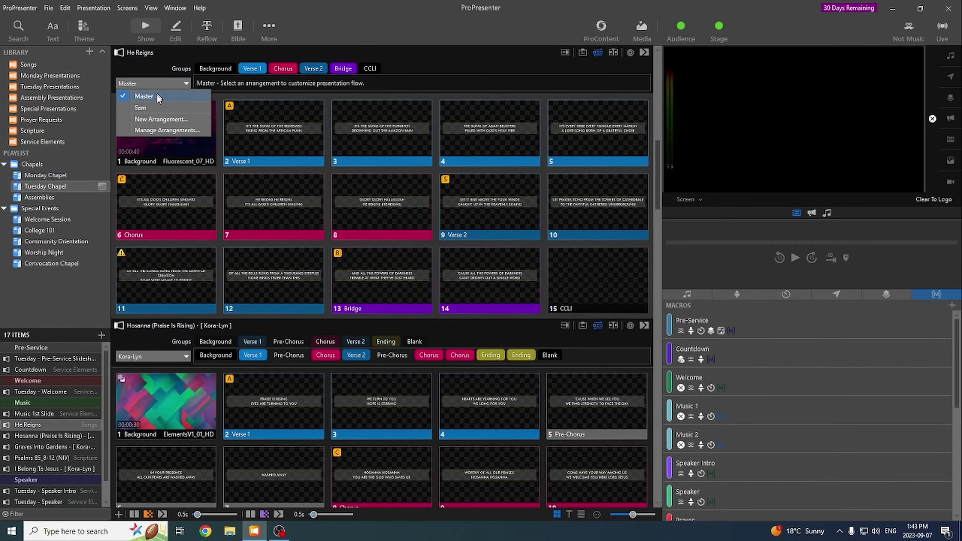
left_click(149, 109)
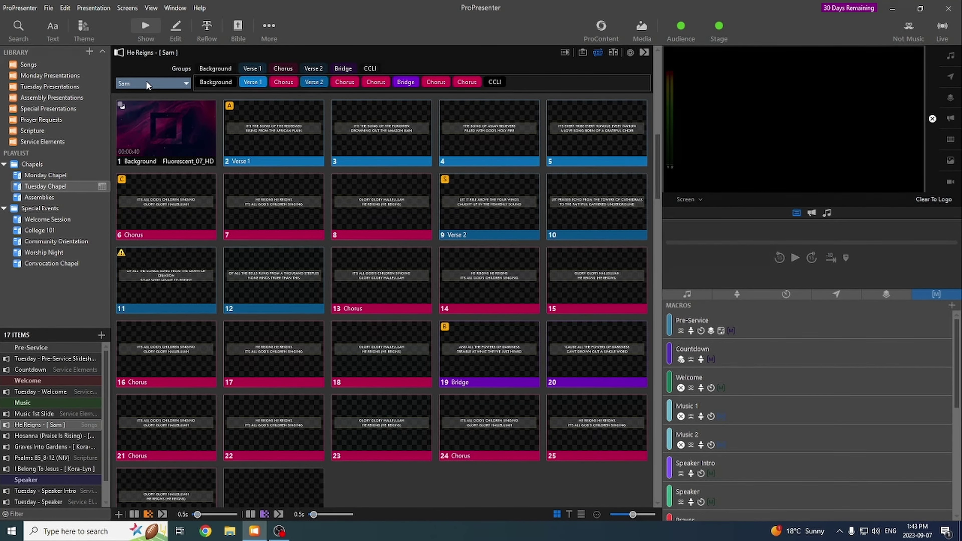
left_click(148, 86)
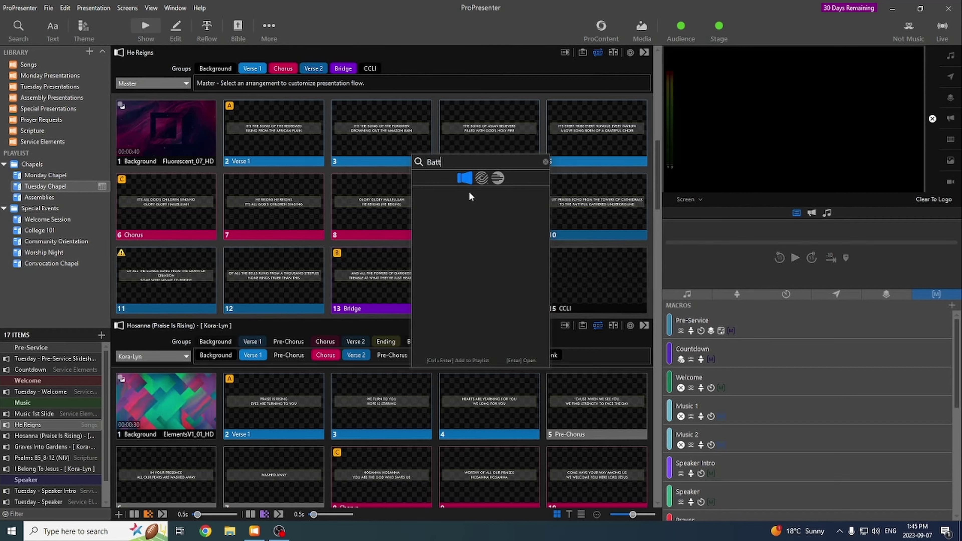
Step: Search SongSelect for Battle Belongs, preview its lyrics and open its Import dialog
type("Belongs")
left_click(482, 180)
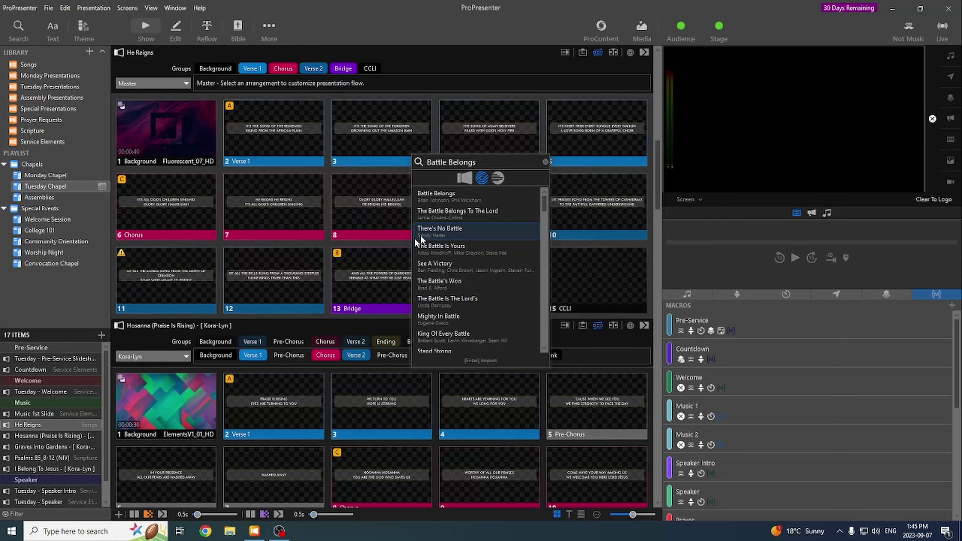
left_click(451, 194)
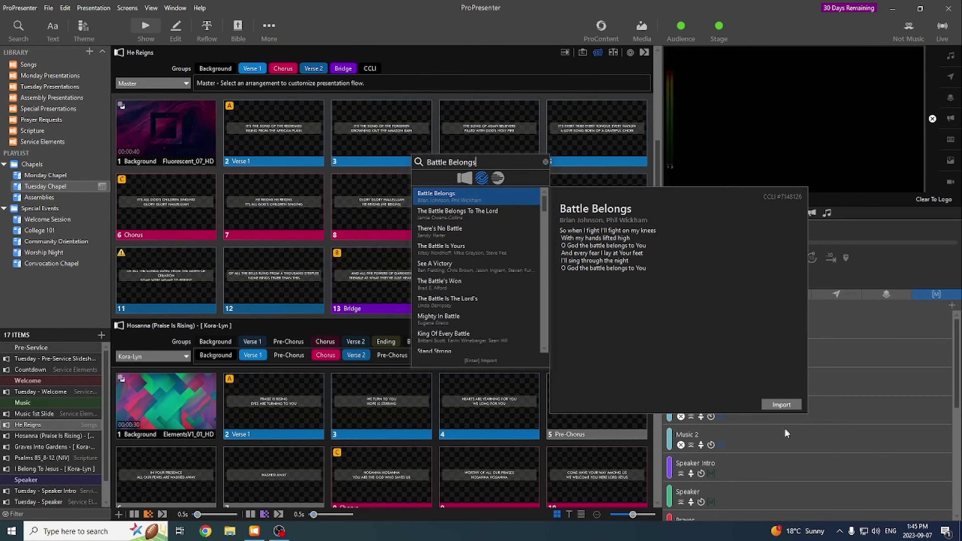
left_click(781, 408)
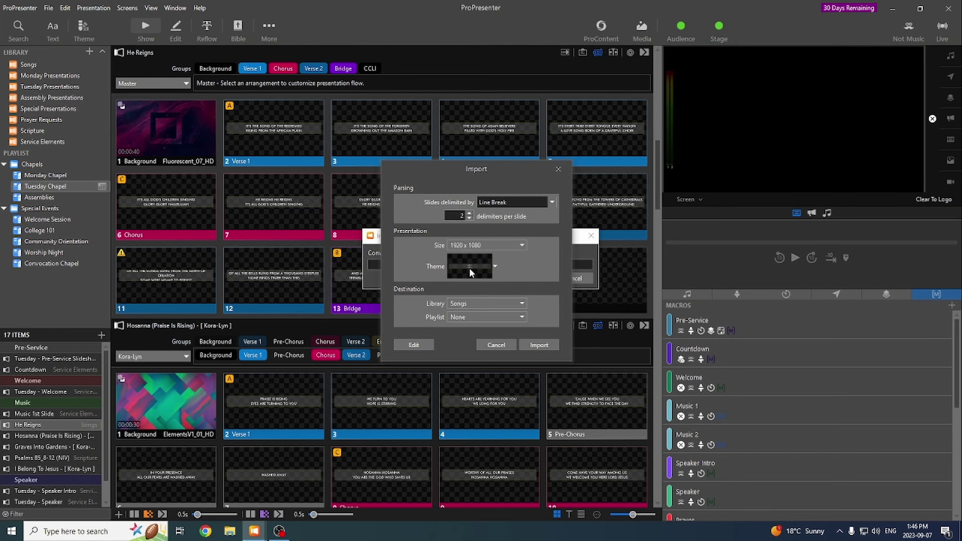
Step: Pick the Main Screen theme from the User themes for the Battle Belongs import
left_click(470, 272)
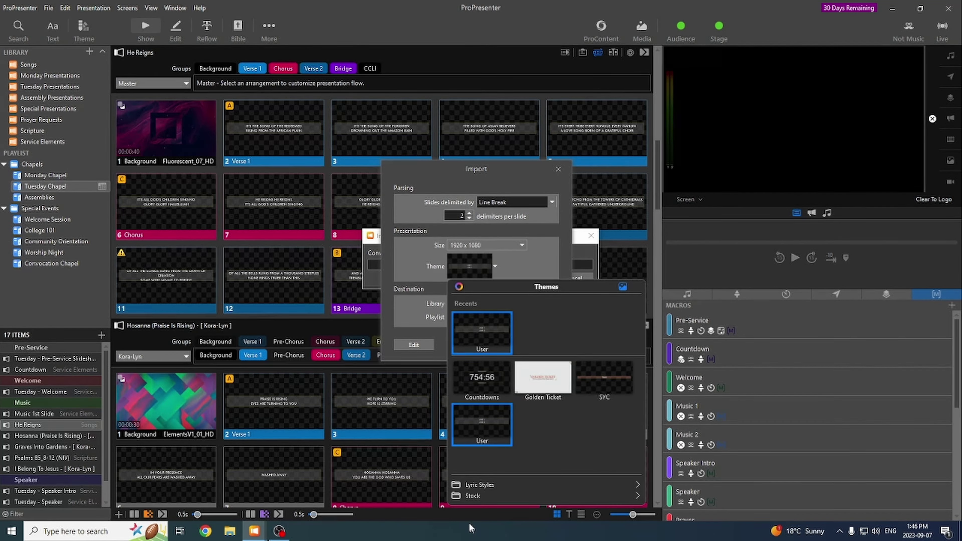
left_click(475, 484)
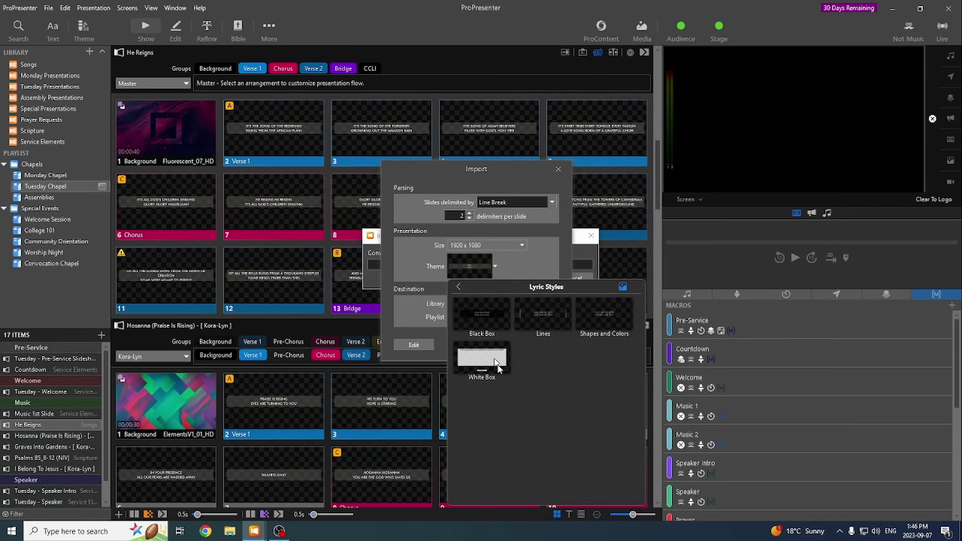
left_click(458, 287)
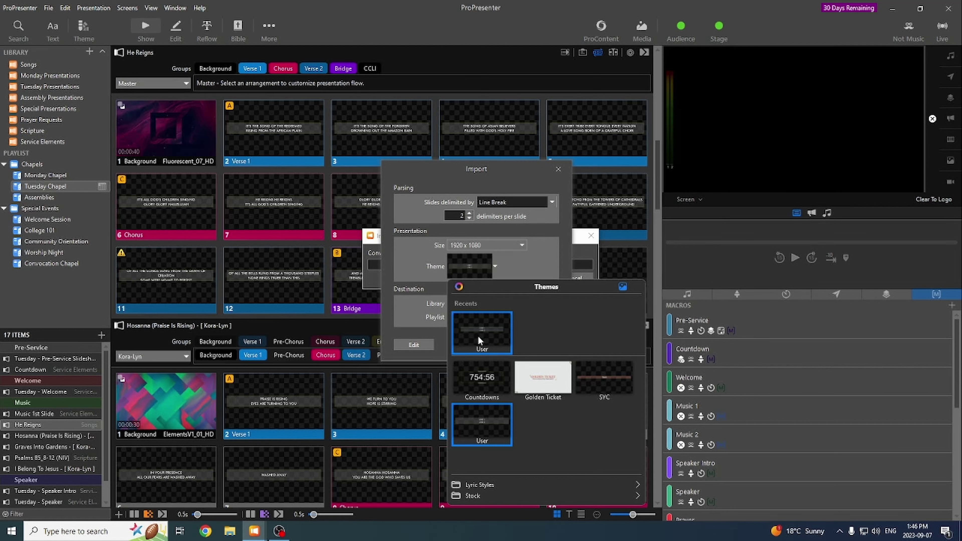
left_click(480, 335)
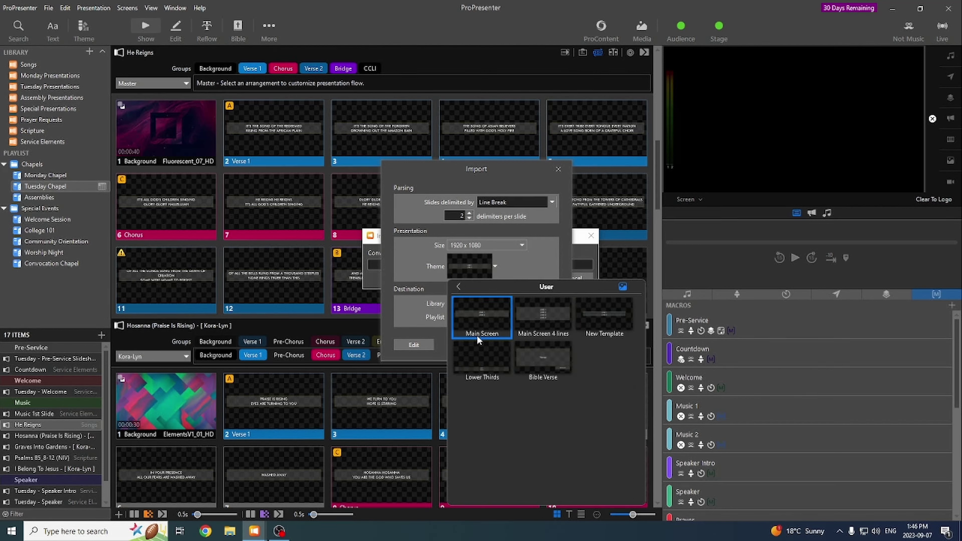
left_click(484, 313)
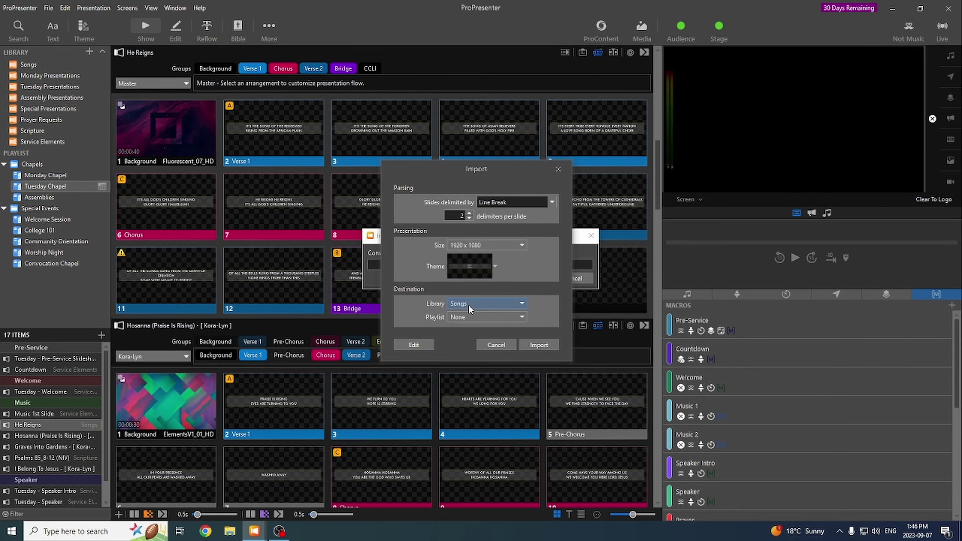
Step: Set the import's playlist to Tuesday Chapel and finish importing Battle Belongs
left_click(472, 317)
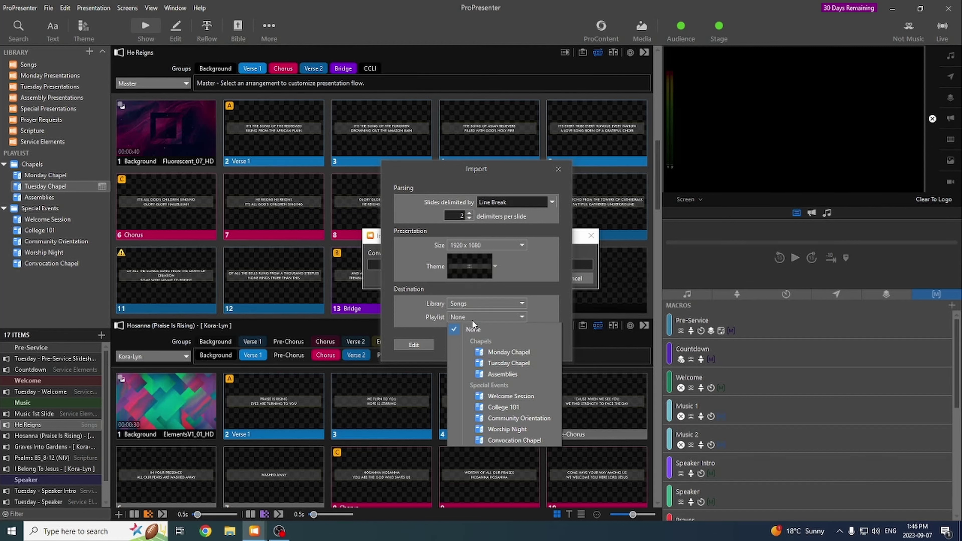
left_click(505, 363)
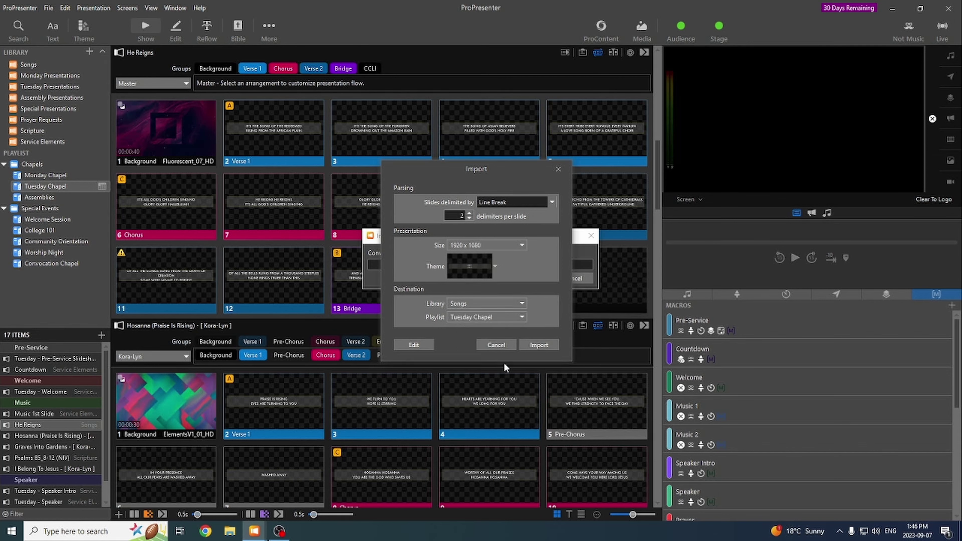
left_click(542, 346)
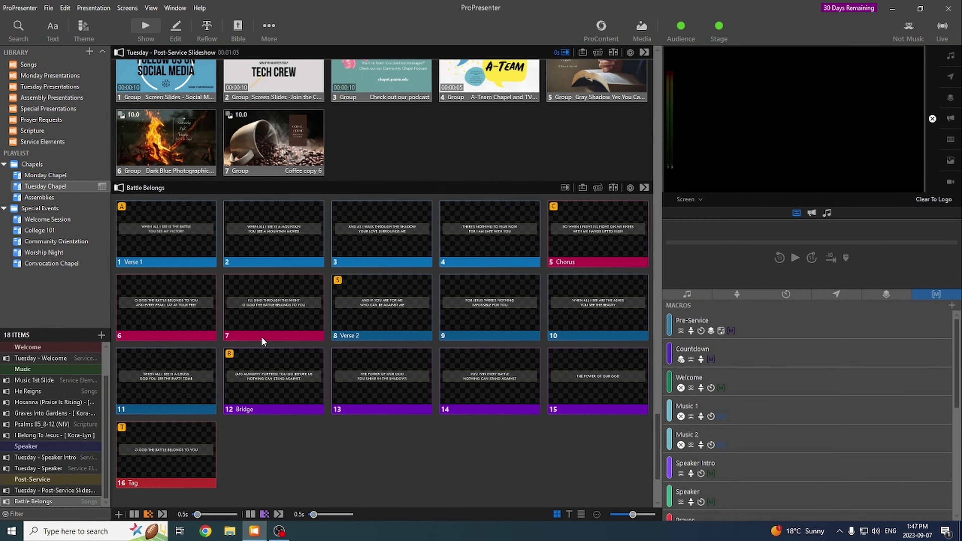
Step: Move Battle Belongs up into the Music section and select it
left_click_drag(26, 499, 33, 436)
left_click(34, 433)
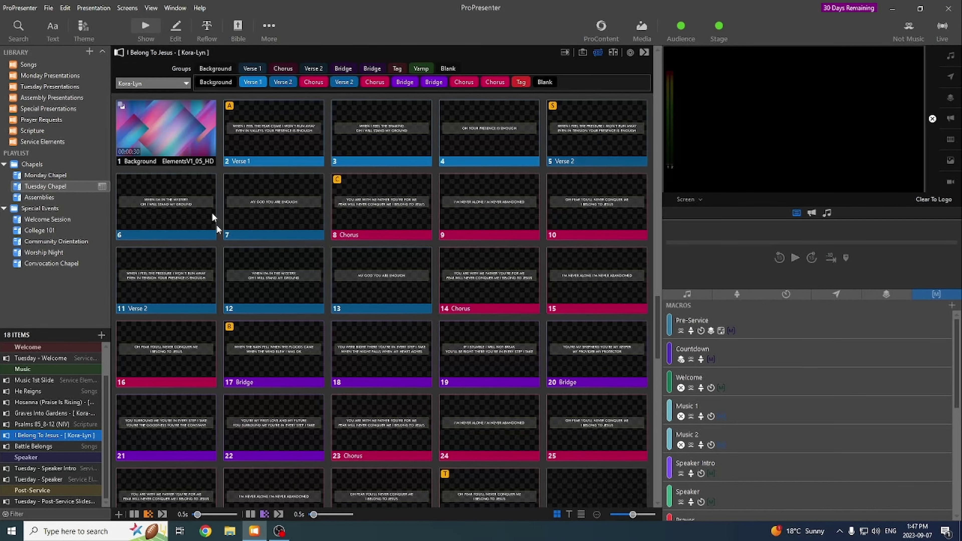
scroll(197, 141, "down", 1)
scroll(190, 144, "up", 1)
scroll(510, 316, "down", 8)
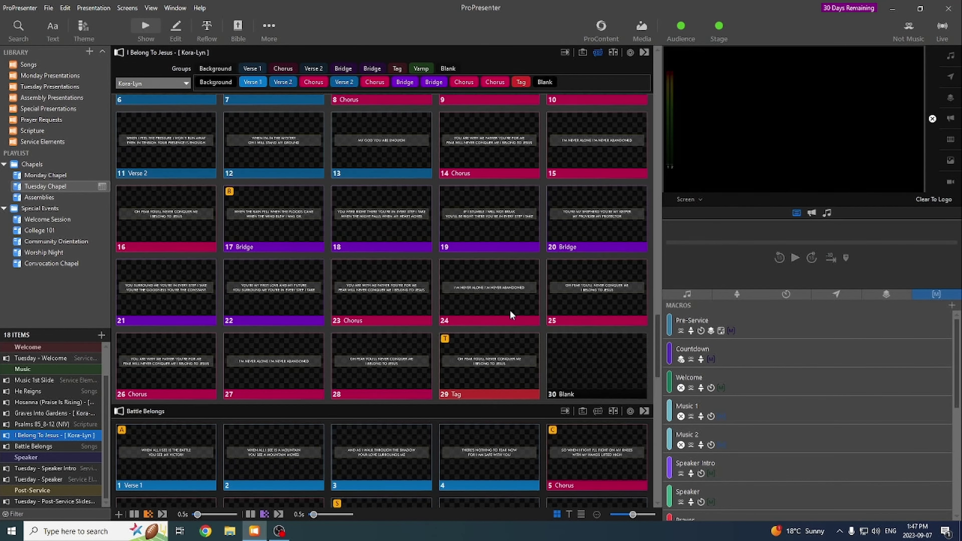
scroll(197, 355, "down", 6)
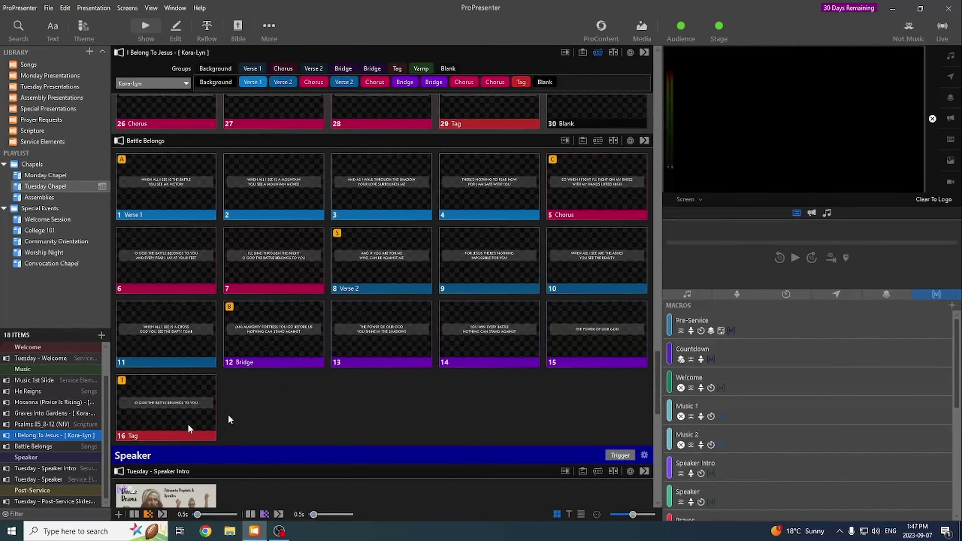
left_click(344, 409)
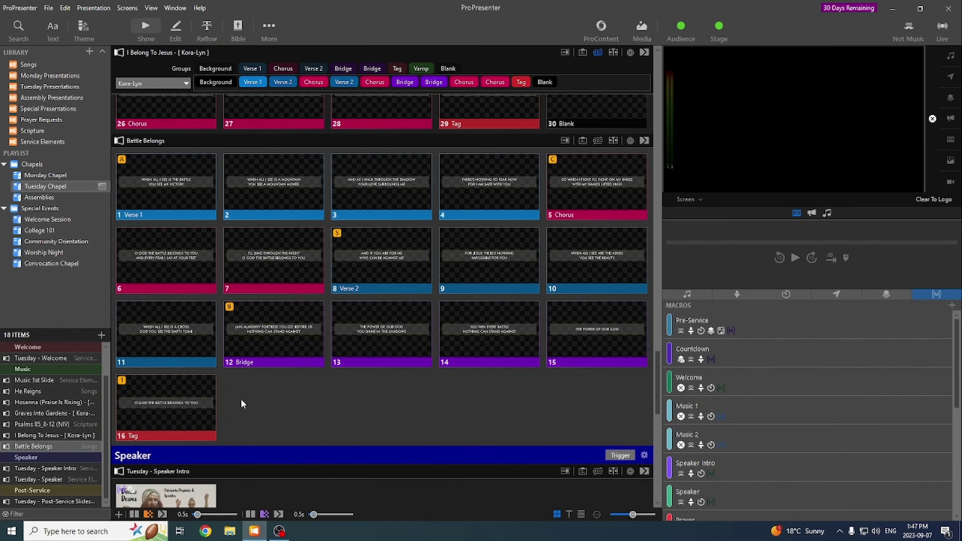
scroll(246, 401, "down", 1)
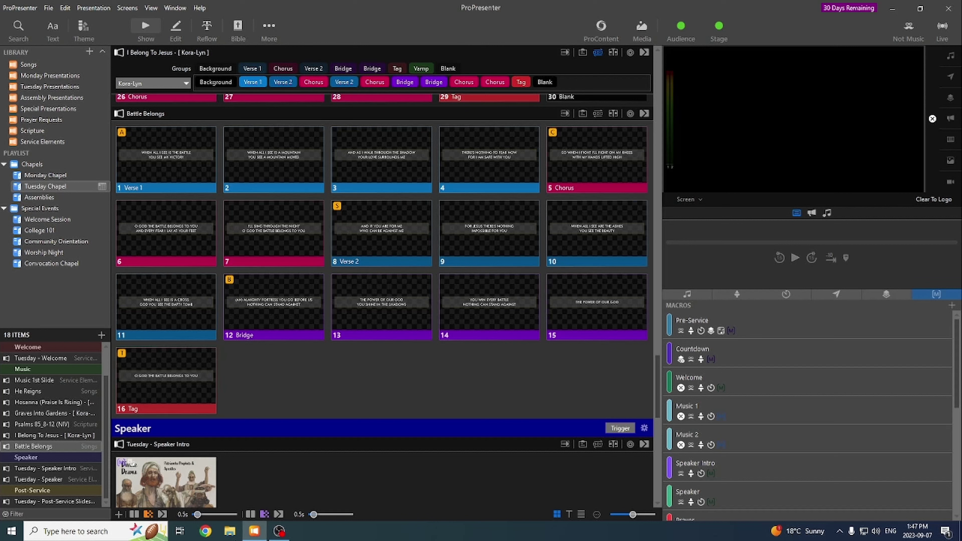
Step: Add two blank slides to the end of Battle Belongs as slides 17 and 18
left_click(119, 514)
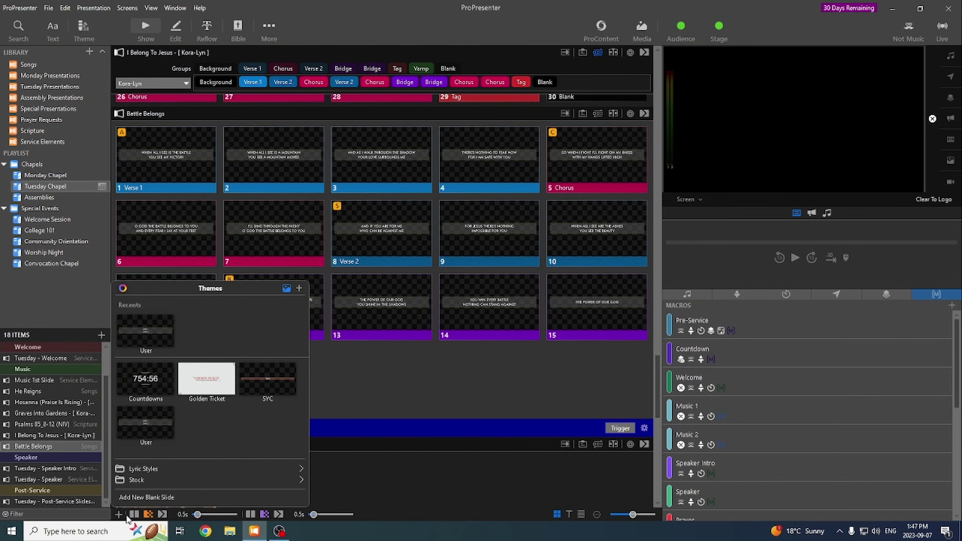
left_click(128, 498)
left_click(119, 514)
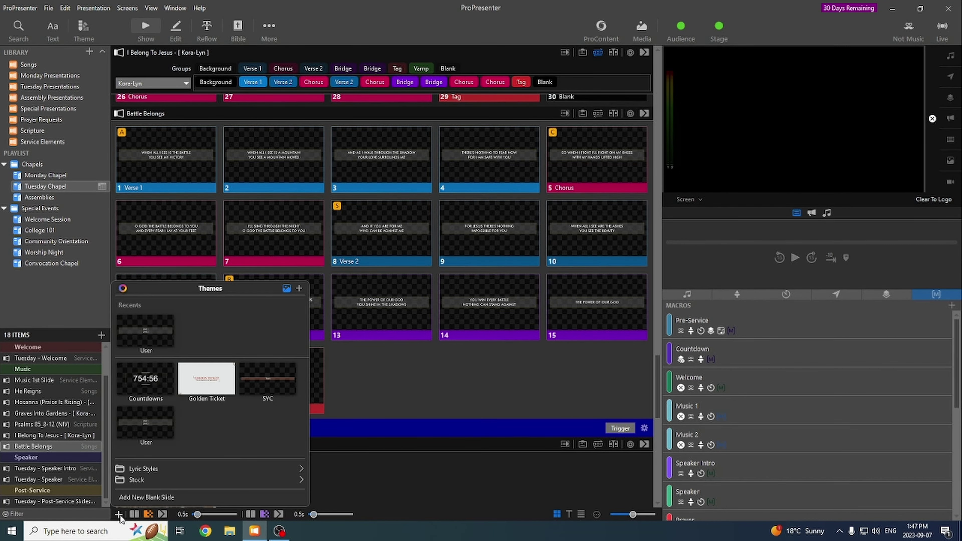
left_click(132, 496)
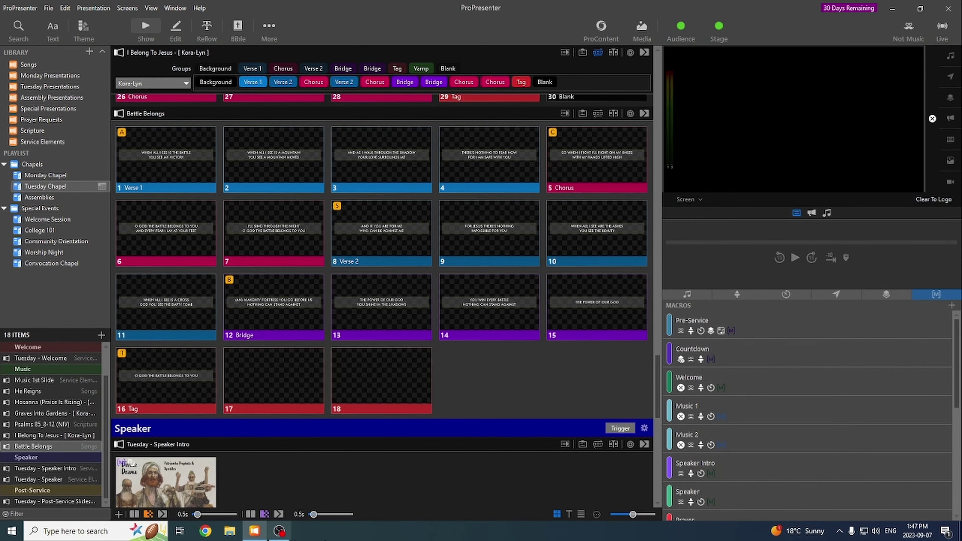
Step: Group slide 17 as Background and slide 18 as Blank
right_click(256, 370)
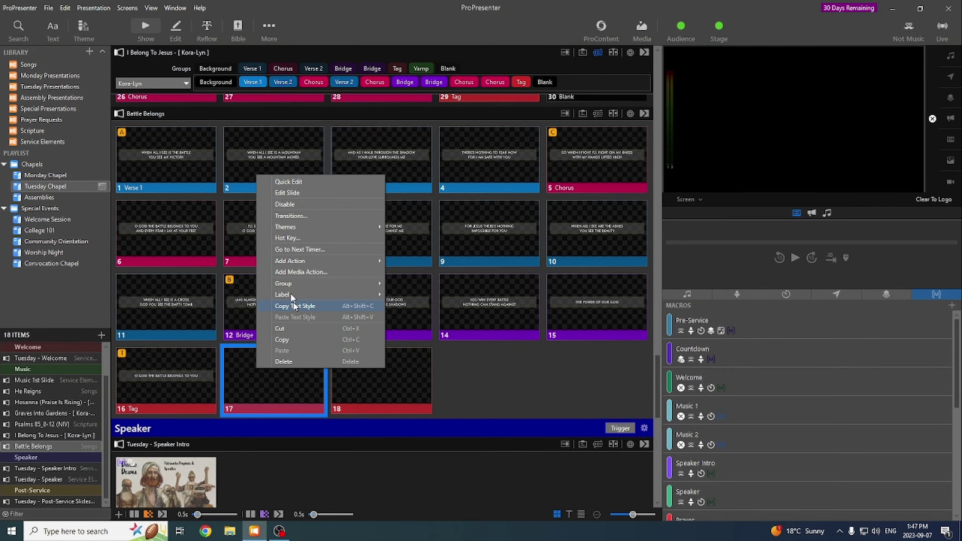
mouse_move(288, 284)
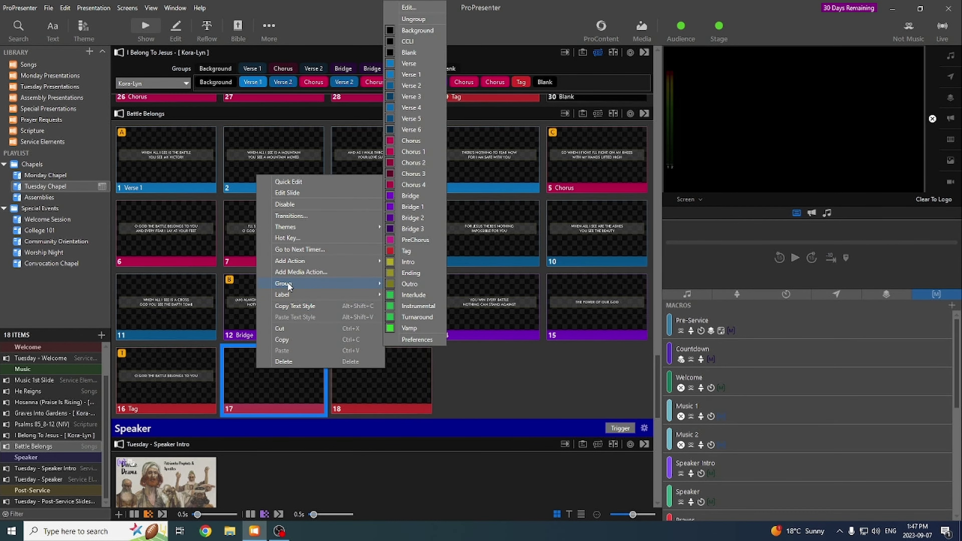
left_click(412, 30)
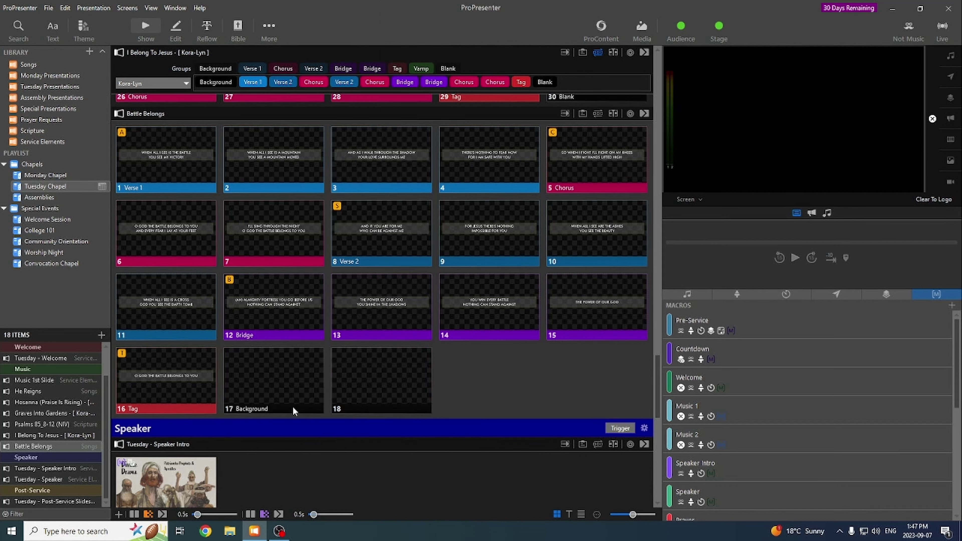
right_click(380, 384)
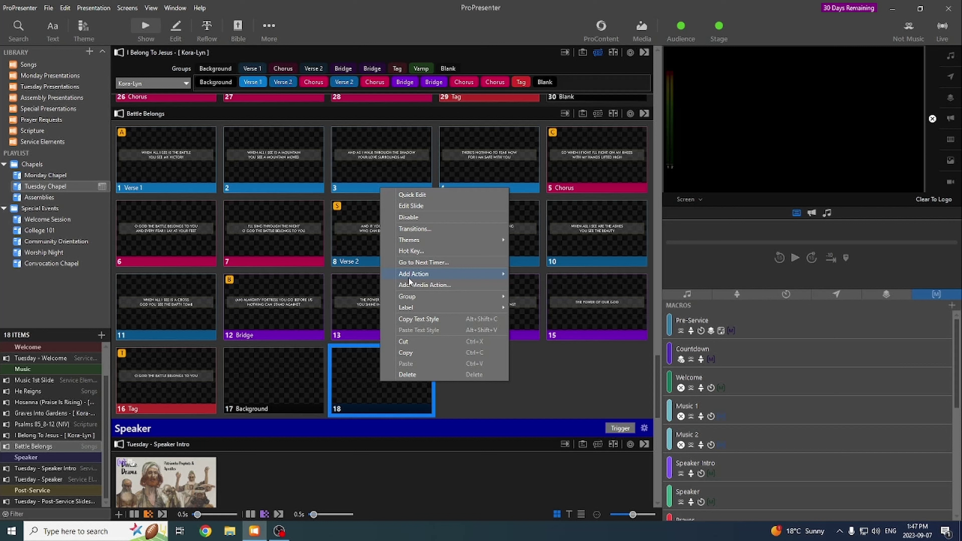
mouse_move(417, 297)
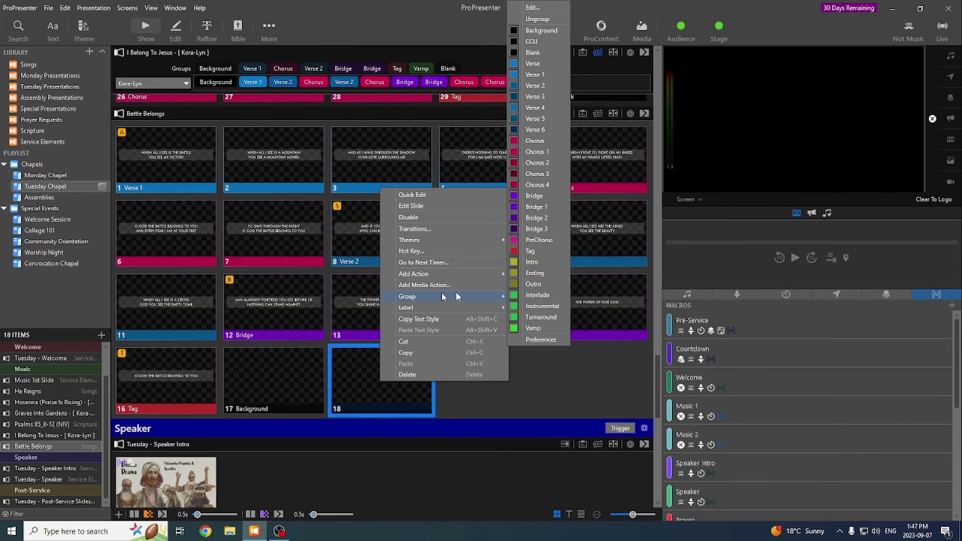
left_click(539, 55)
Step: In the Battle Belongs arrangement view, drag the Background group ahead of Verse 1
scroll(469, 246, "up", 1)
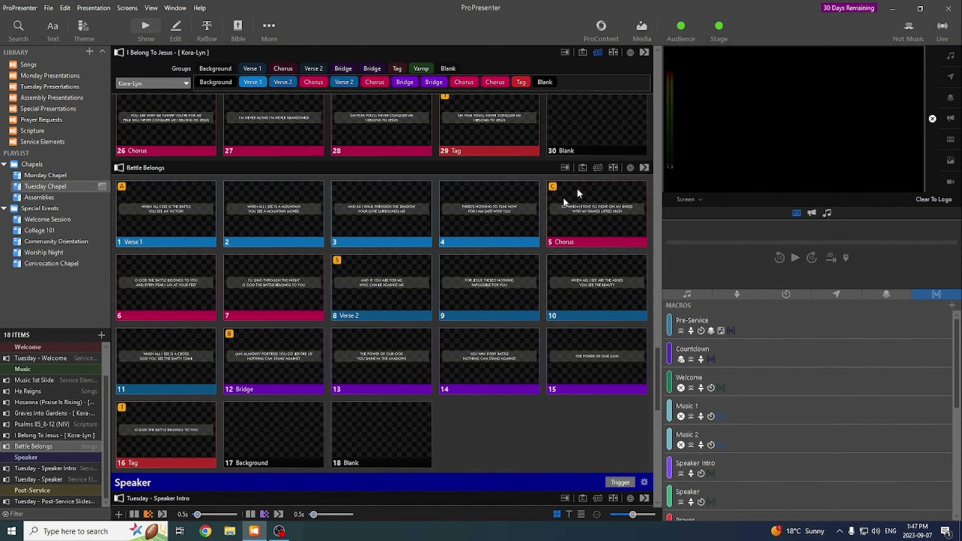
left_click(598, 167)
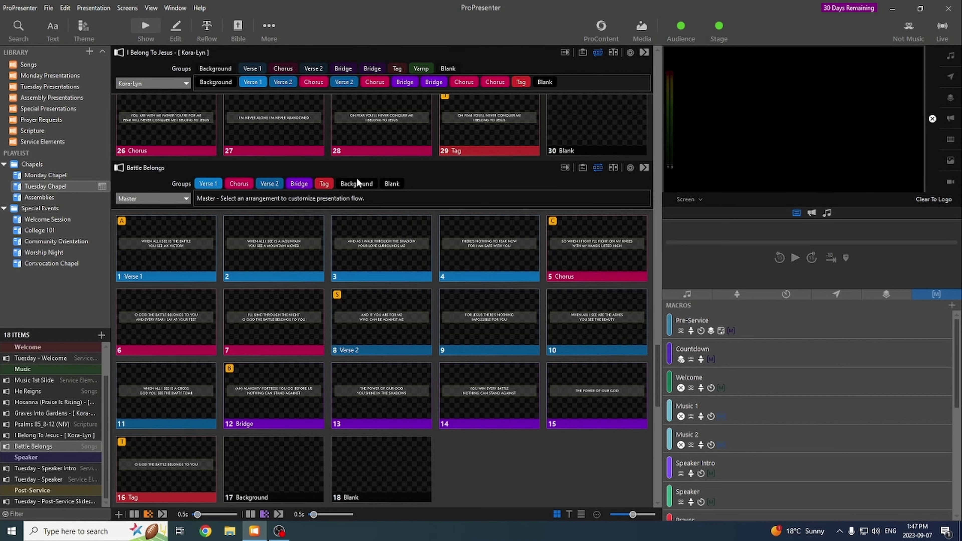
left_click_drag(358, 183, 199, 194)
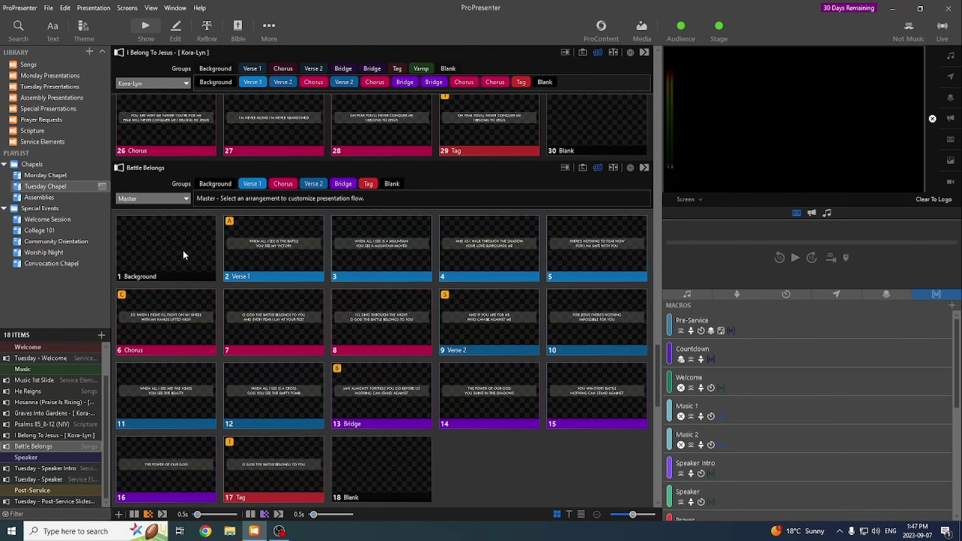
scroll(183, 255, "down", 1)
scroll(266, 258, "down", 1)
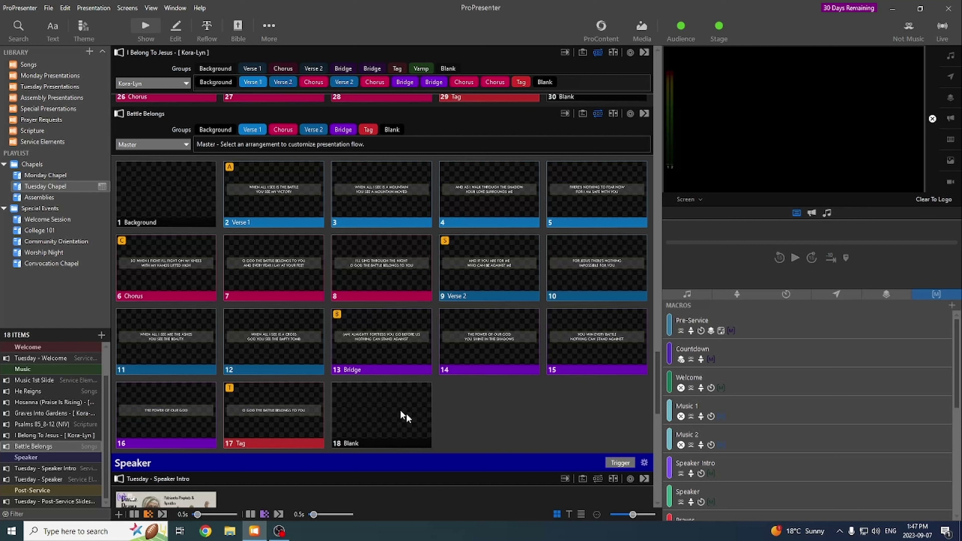
scroll(379, 406, "down", 1)
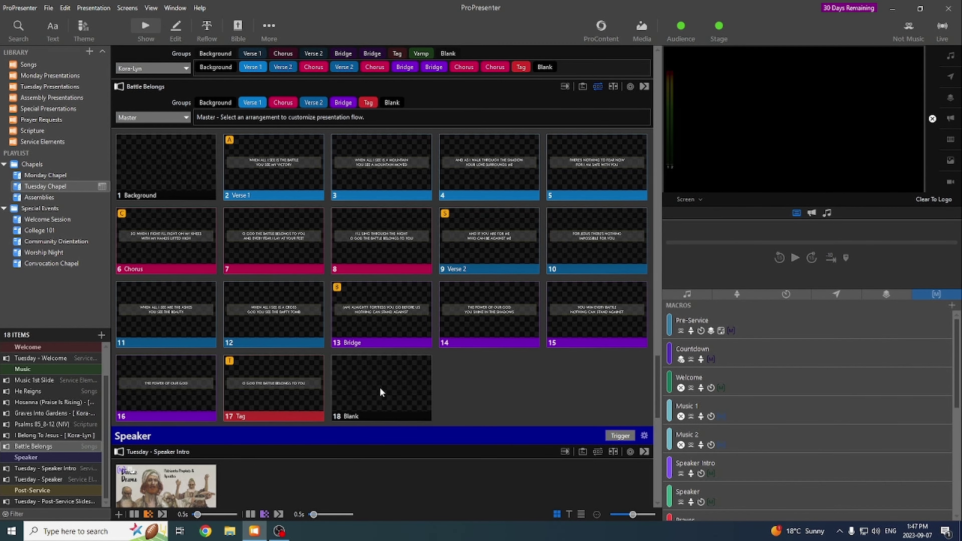
scroll(455, 383, "down", 3)
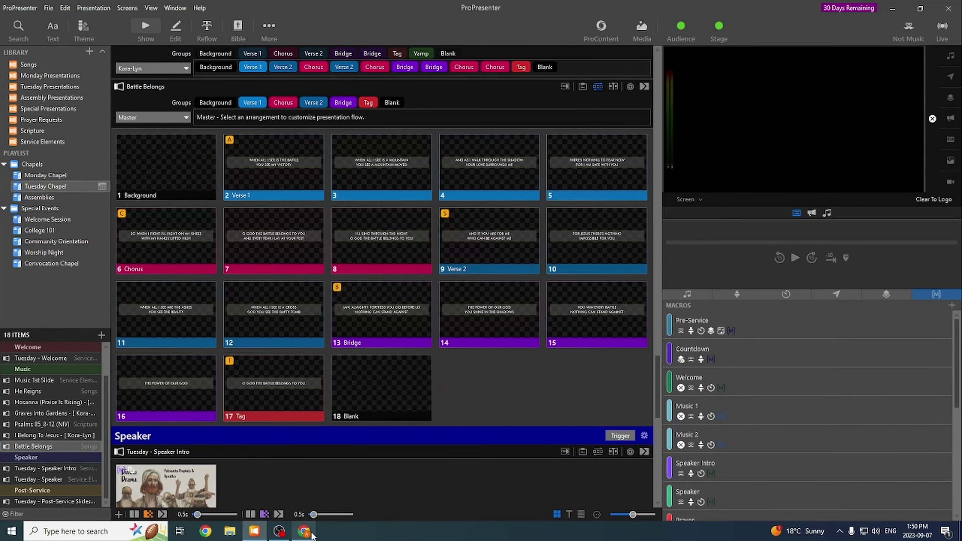
Step: Copy Hosanna (Praise Is Rising)'s CCLI number 4662491 from its Song details, then return to ProPresenter
left_click(311, 532)
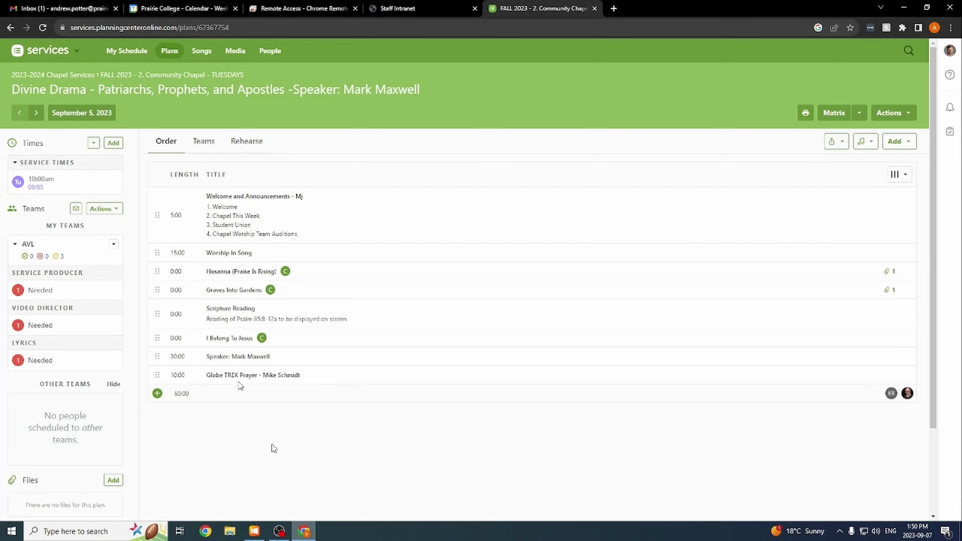
left_click(225, 276)
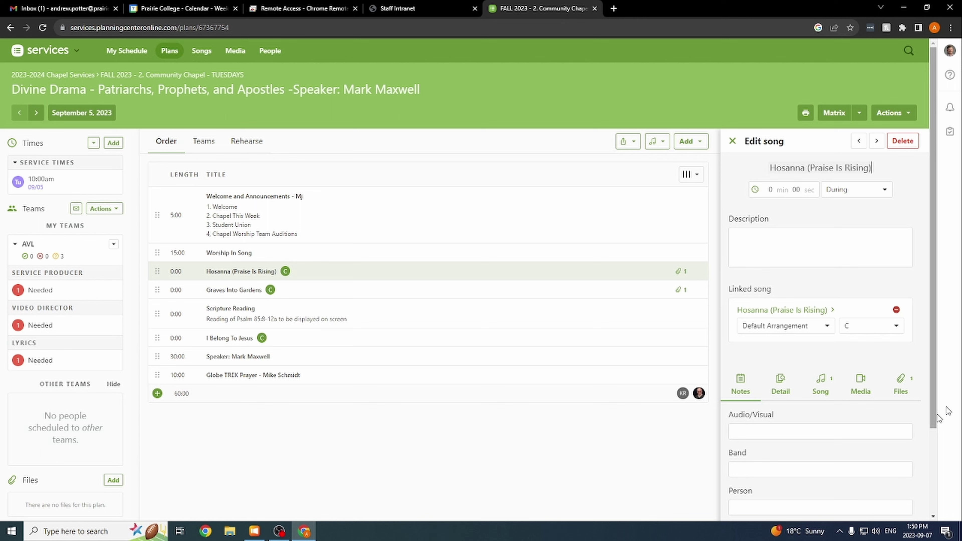
left_click(826, 386)
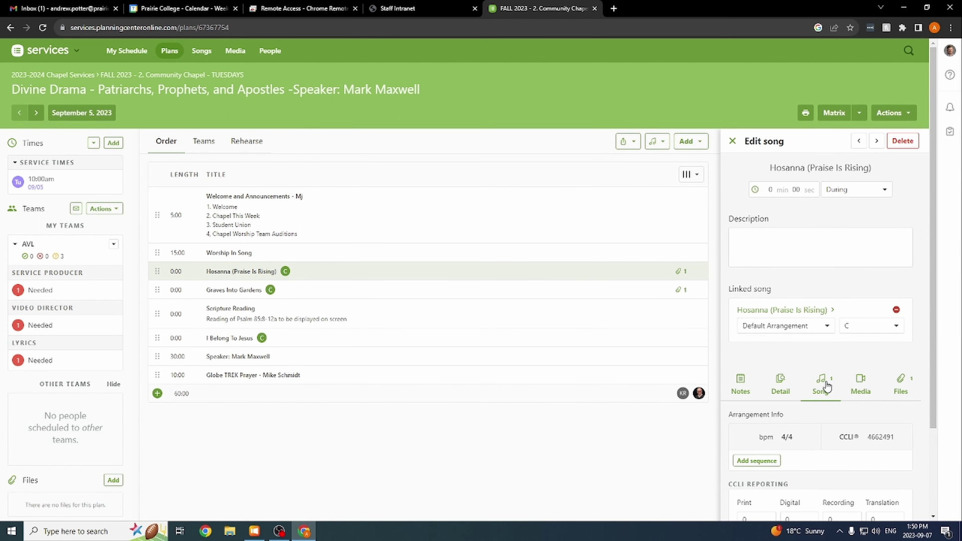
scroll(828, 386, "down", 3)
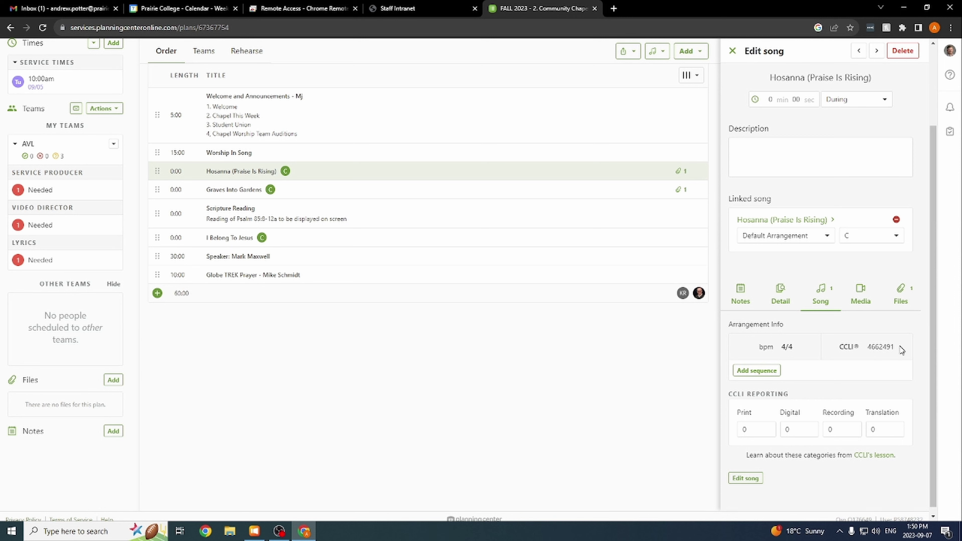
left_click_drag(900, 348, 872, 347)
left_click(259, 529)
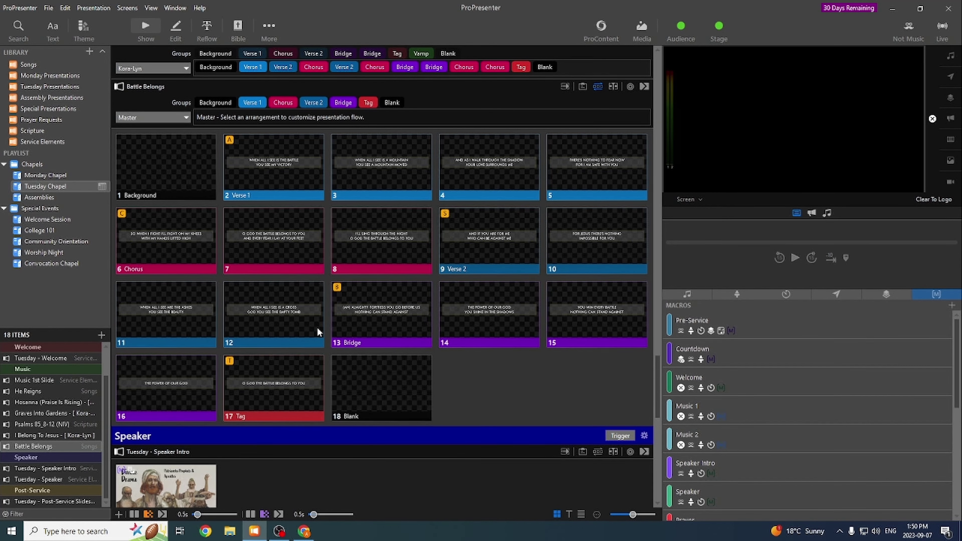
key("ctrl+f")
type("4662491")
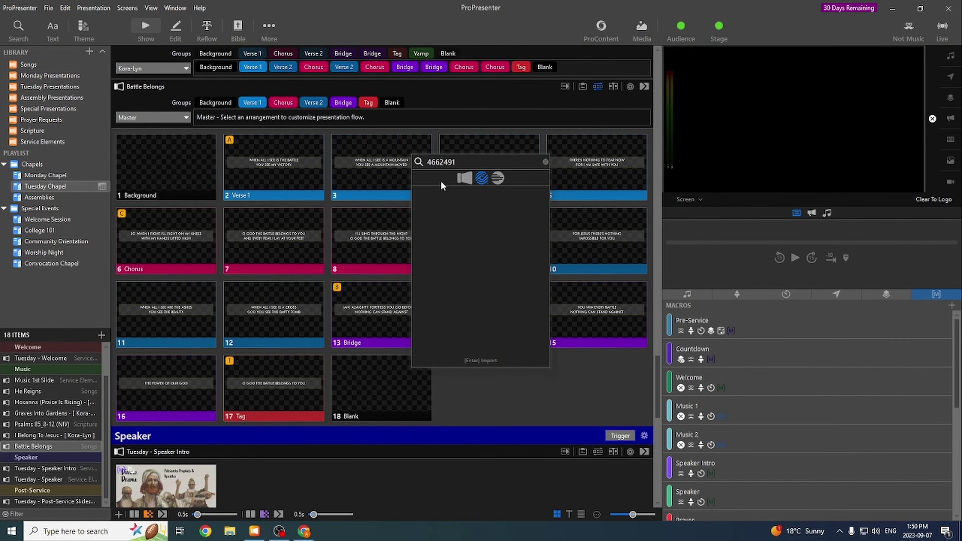
left_click(464, 177)
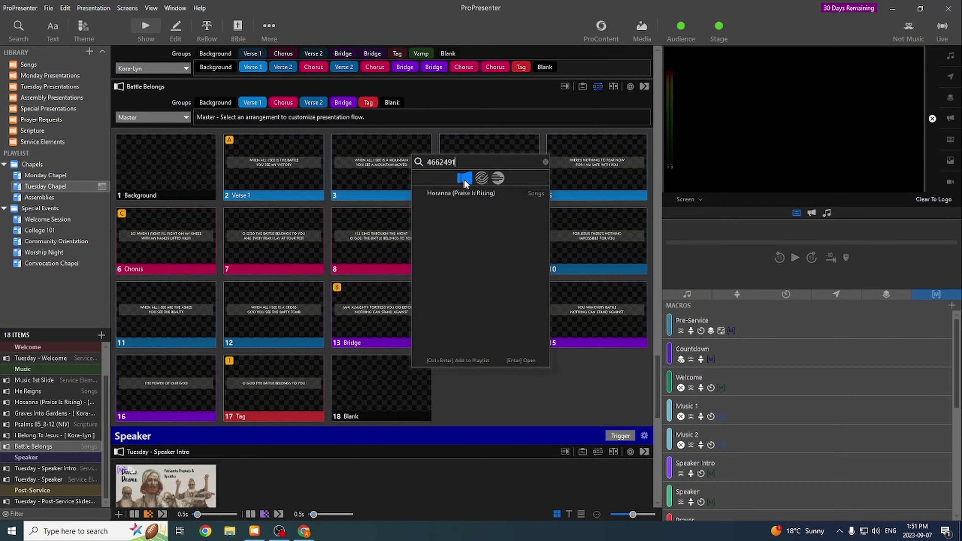
left_click(481, 178)
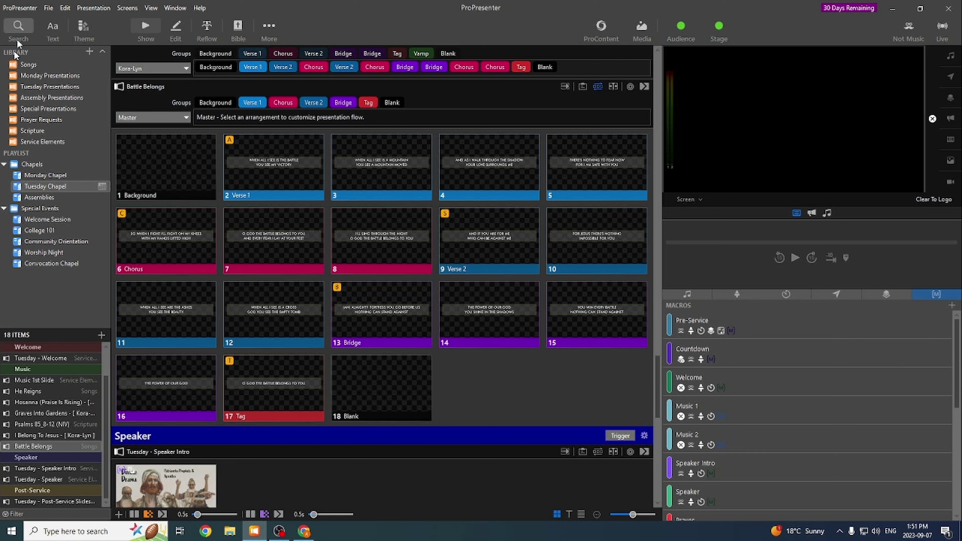
Step: Choose File > Import > PowerPoint
left_click(48, 8)
left_click(48, 8)
left_click(49, 8)
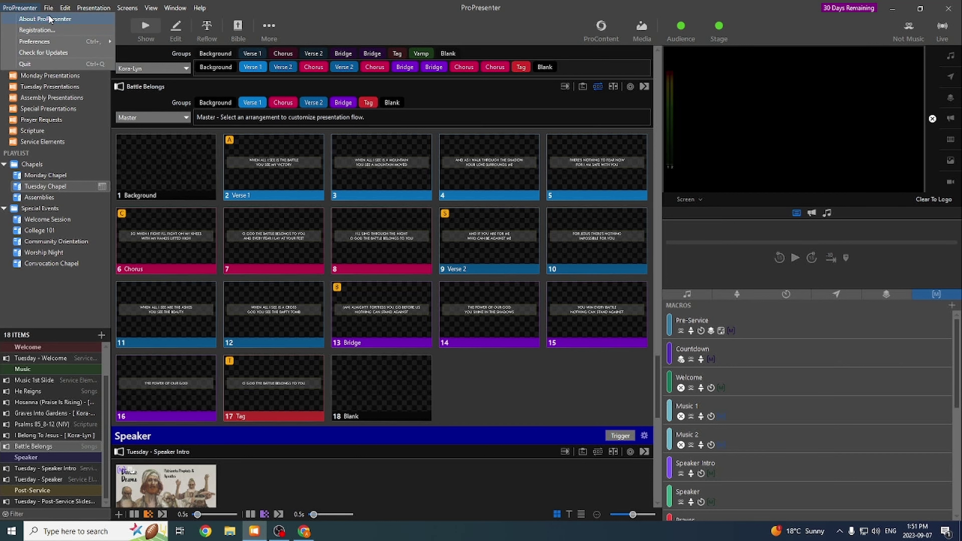
mouse_move(76, 56)
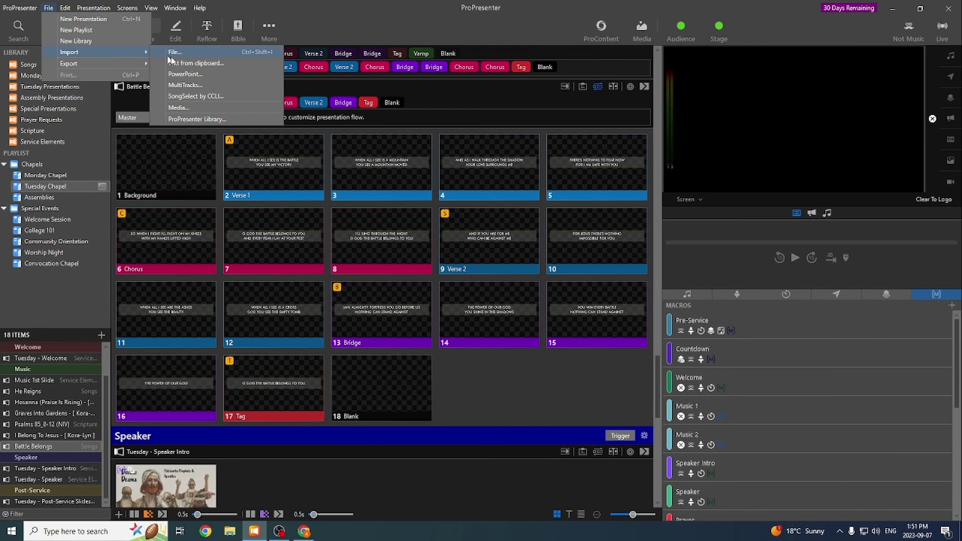
left_click(214, 74)
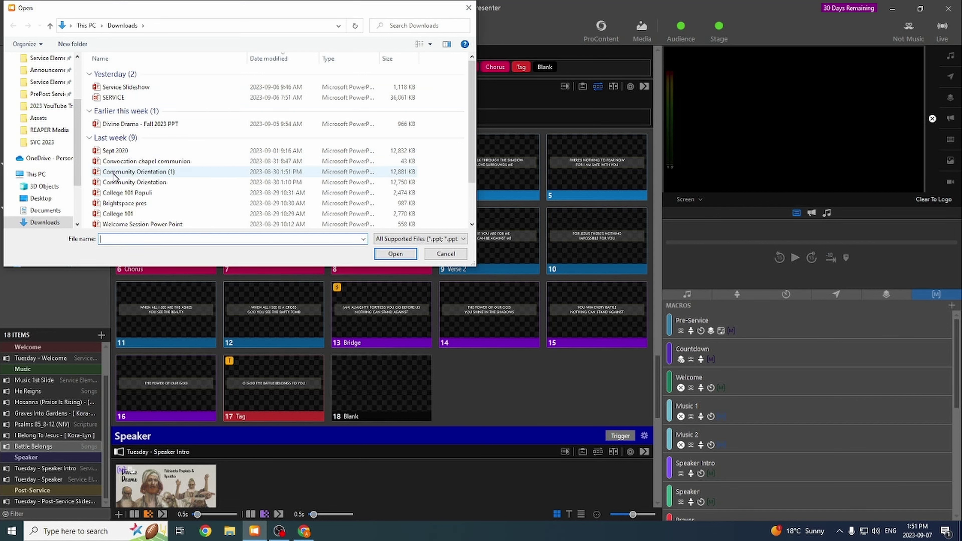
Step: Select the College 101 PowerPoint in Downloads and open it for import
scroll(144, 183, "down", 2)
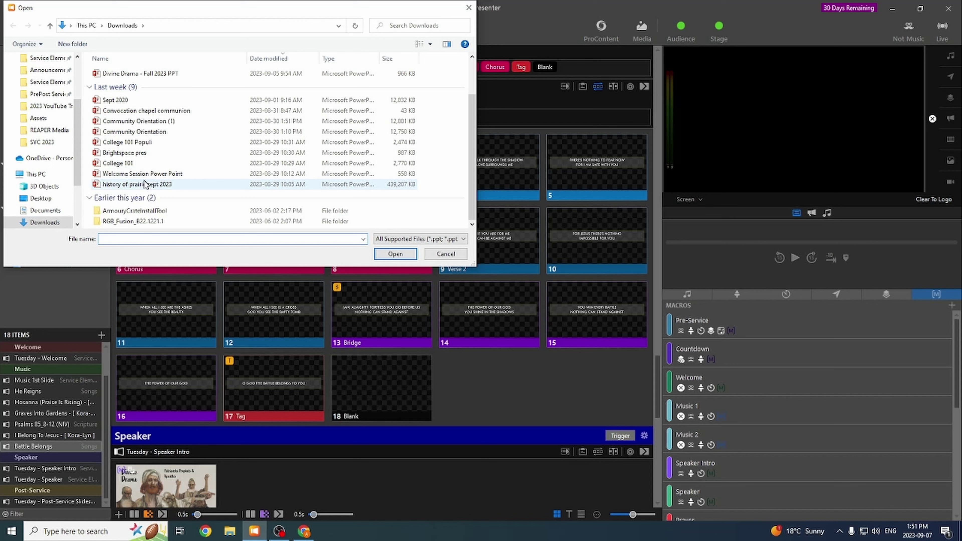
scroll(141, 184, "up", 2)
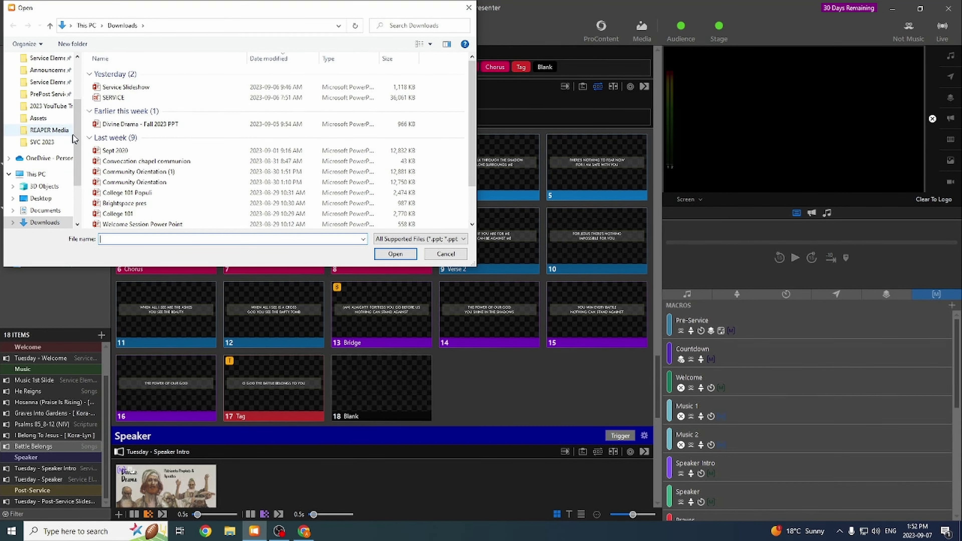
scroll(73, 135, "down", 2)
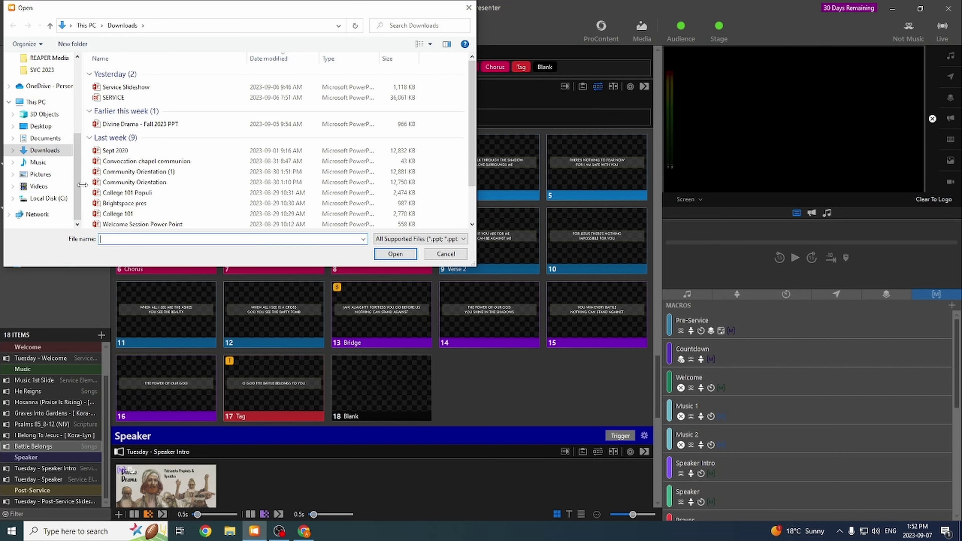
left_click_drag(77, 185, 76, 71)
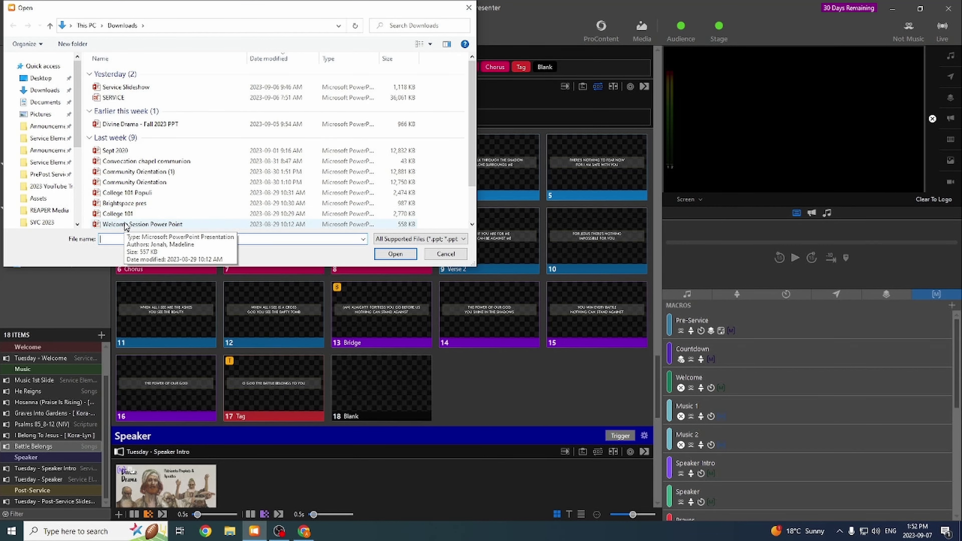
scroll(122, 229, "down", 2)
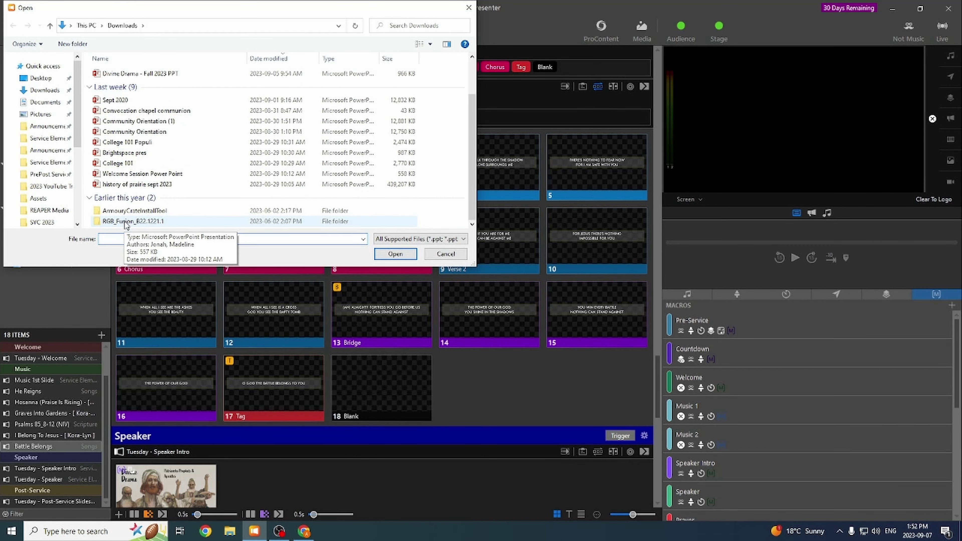
left_click(107, 165)
left_click(394, 254)
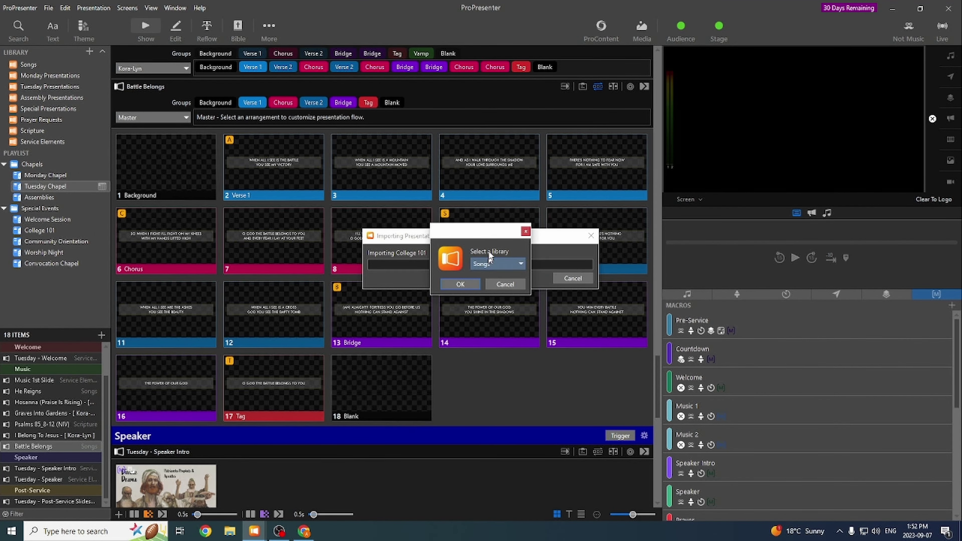
Step: Choose the Special Presentations library and overwrite the existing College 101
left_click(490, 264)
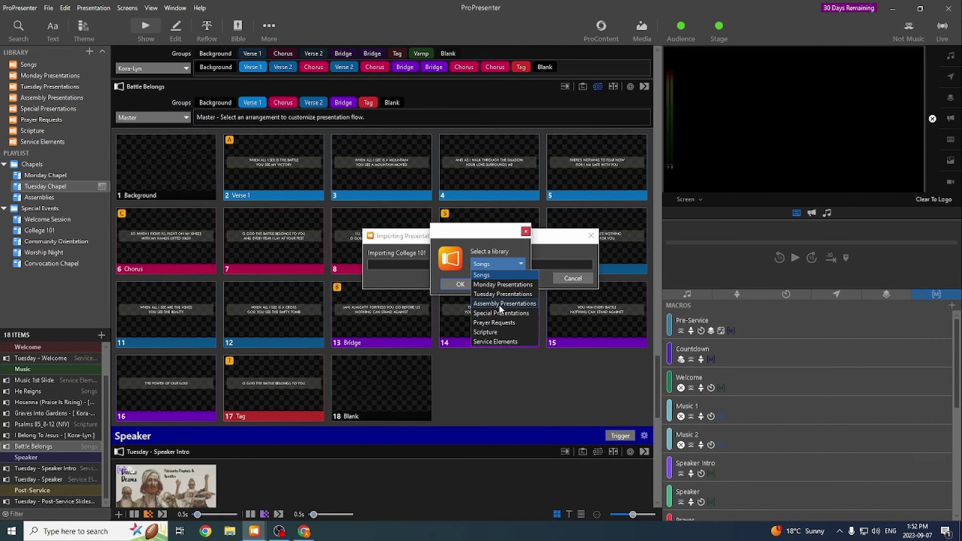
left_click(483, 314)
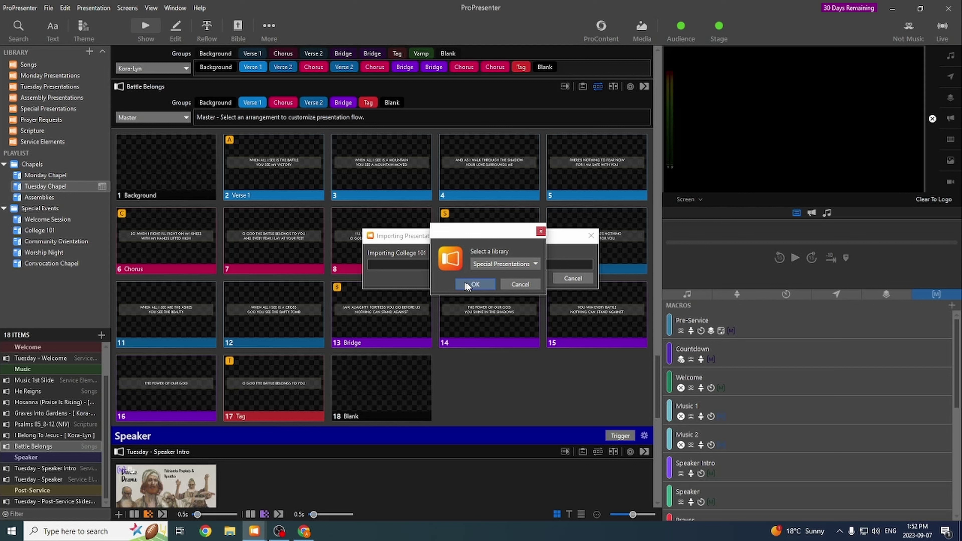
left_click(474, 284)
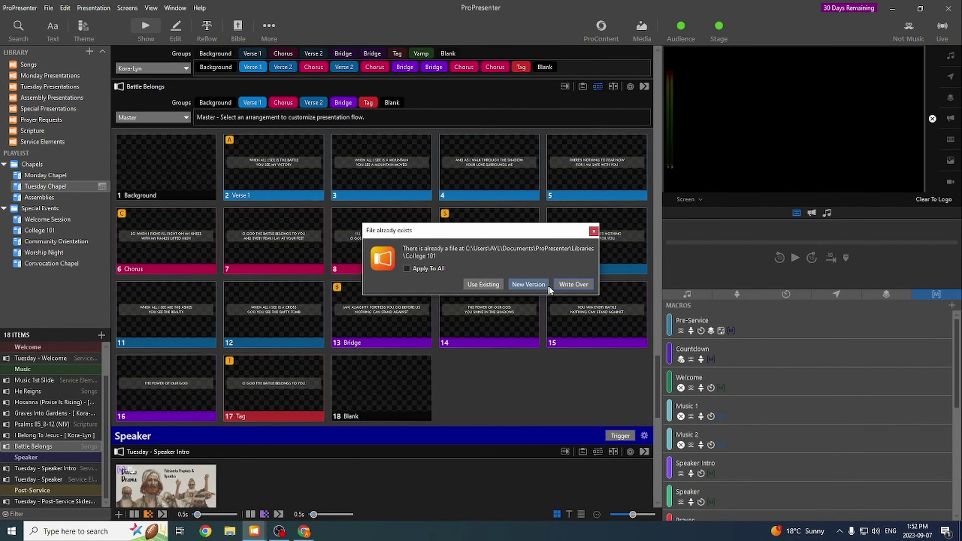
left_click(574, 284)
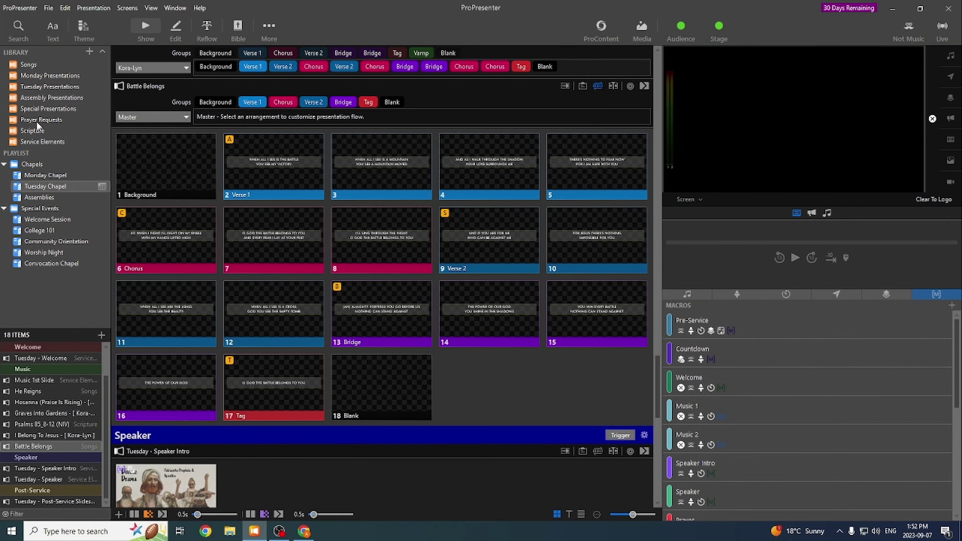
Step: Add College 101 from Special Presentations to the Convocation Chapel playlist and show its 23 slides
left_click(37, 108)
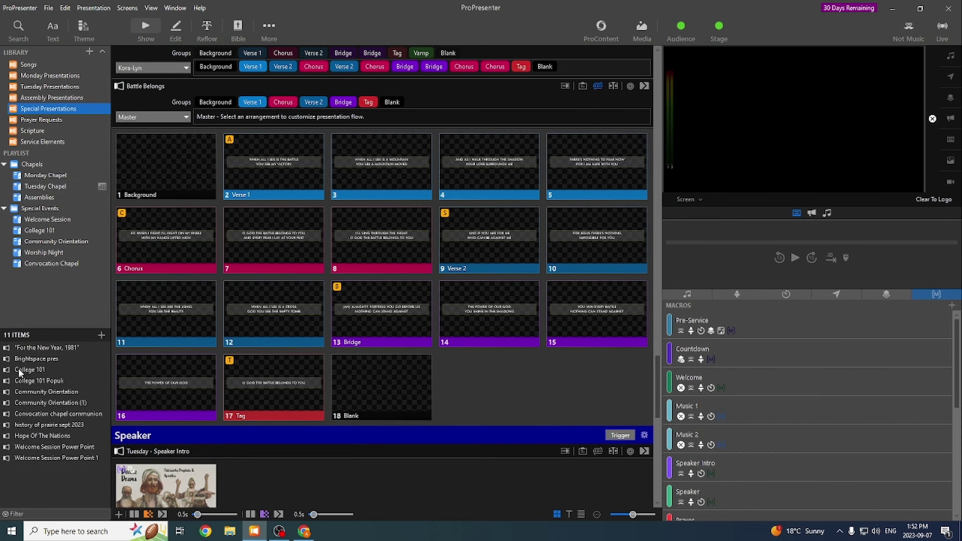
left_click_drag(18, 368, 33, 432)
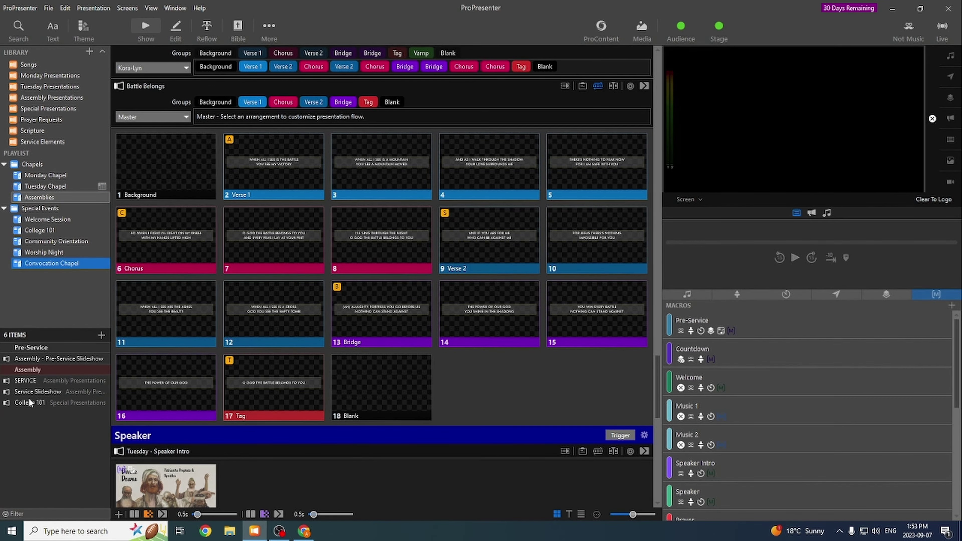
left_click(30, 404)
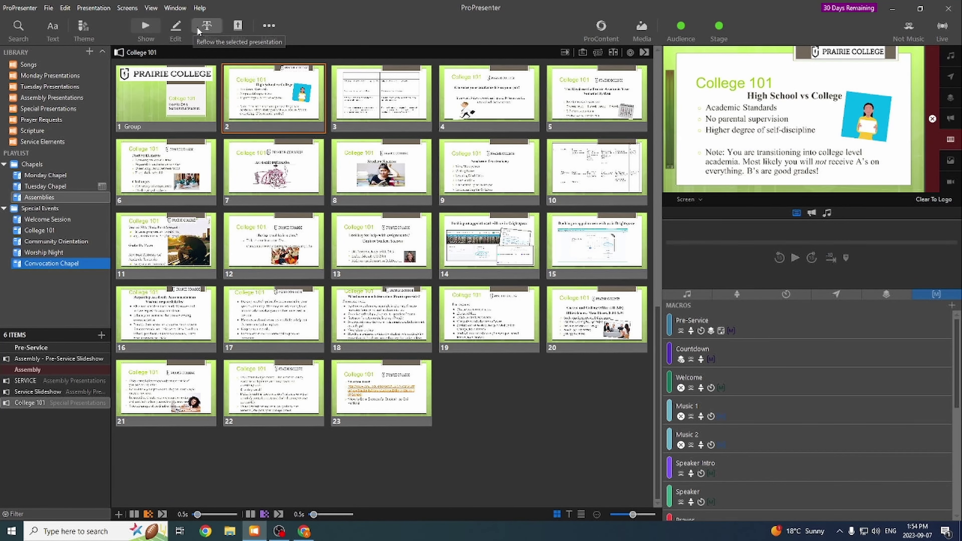
Step: Open the 'High School vs College' slide in the editor, type test text, then delete it
left_click(182, 26)
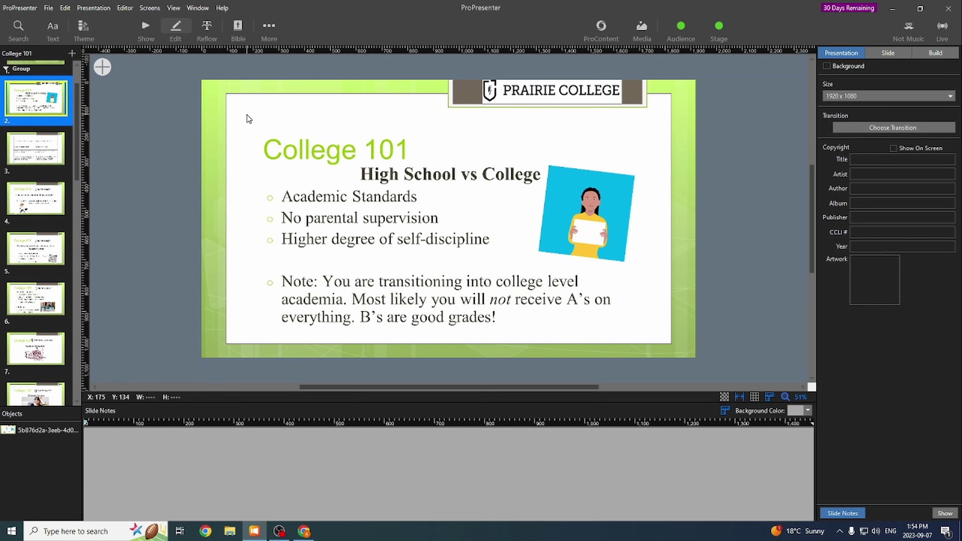
left_click(320, 200)
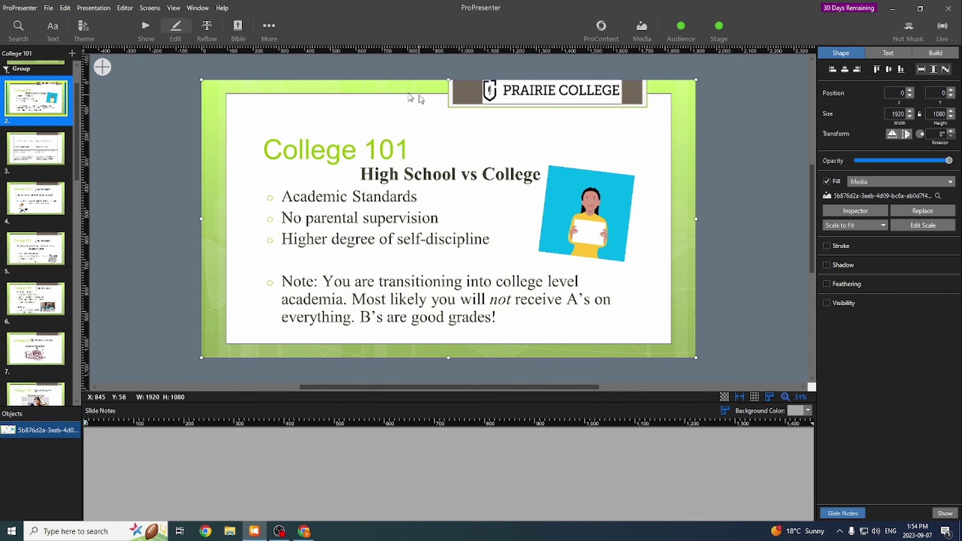
mouse_move(352, 244)
left_mouse_down()
mouse_move(473, 246)
mouse_move(318, 241)
mouse_move(379, 152)
mouse_move(379, 253)
mouse_move(356, 242)
left_mouse_up()
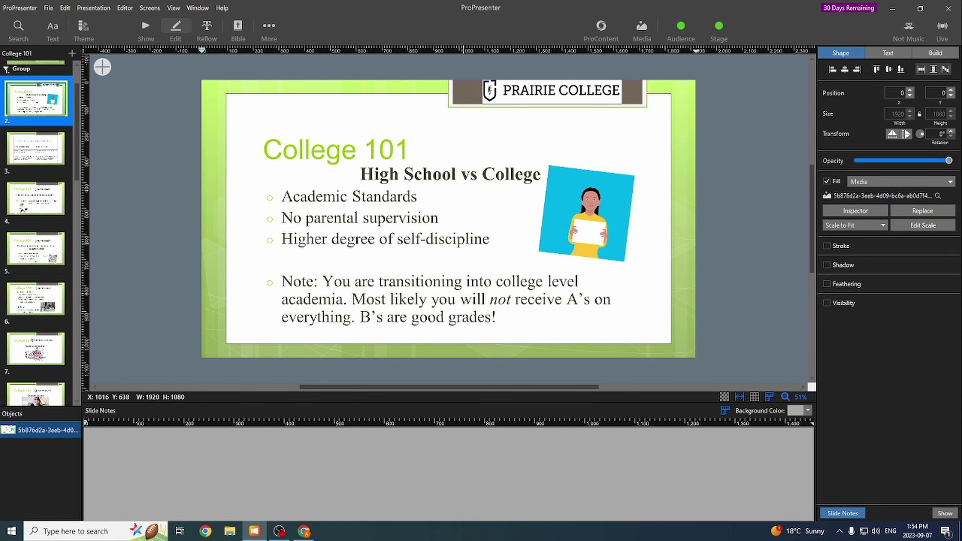
type("gjhfhjd")
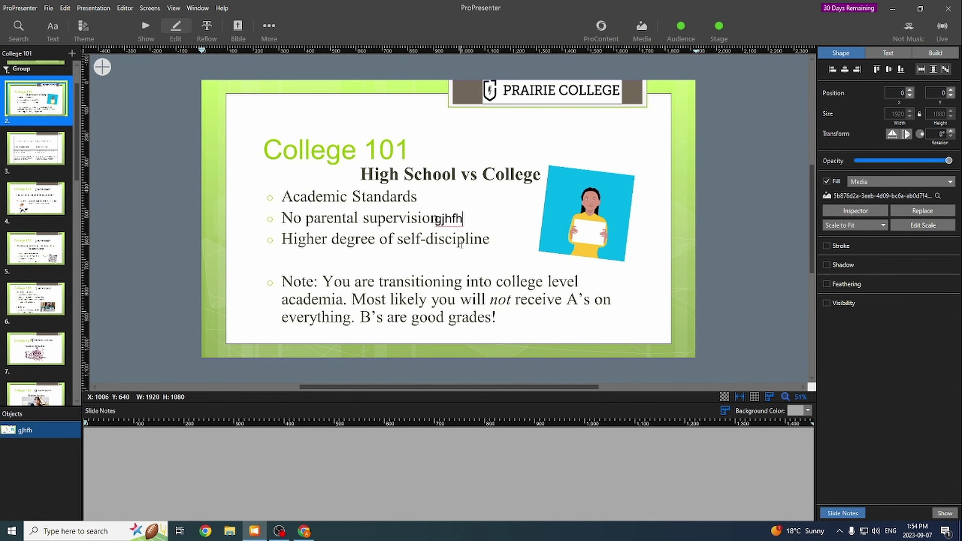
key("BackSpace")
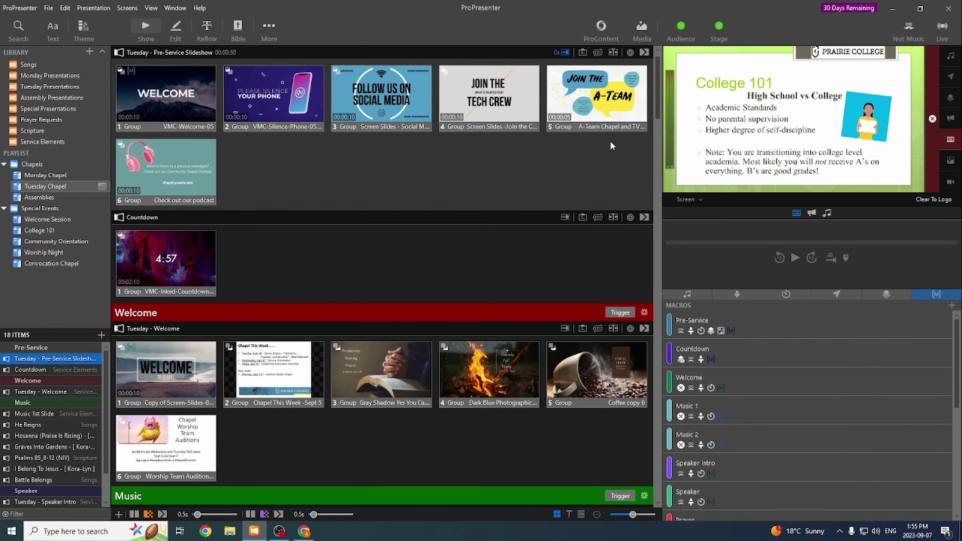
Step: Browse the Abstract Chroma, Elements V1 and LZR motion backgrounds in the media bin
left_click(655, 33)
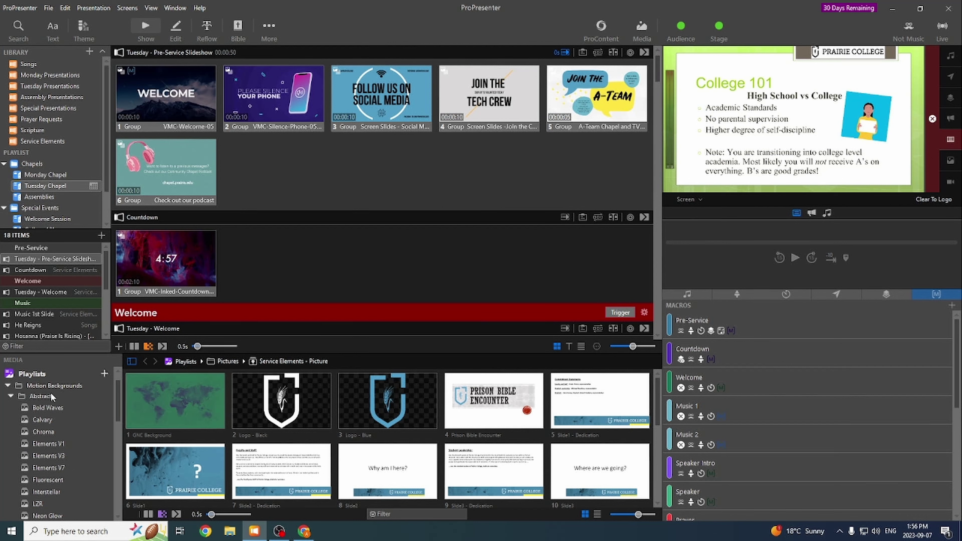
scroll(51, 395, "down", 1)
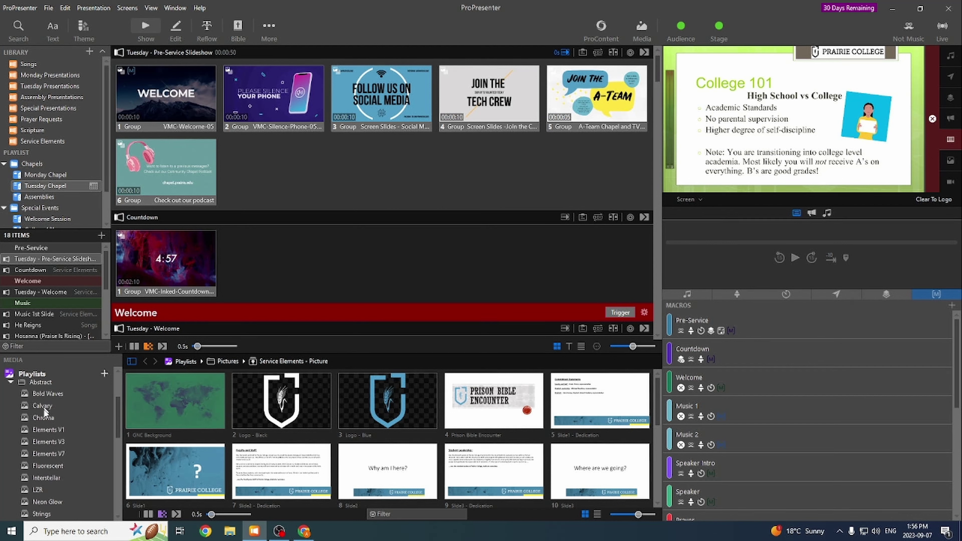
left_click(46, 417)
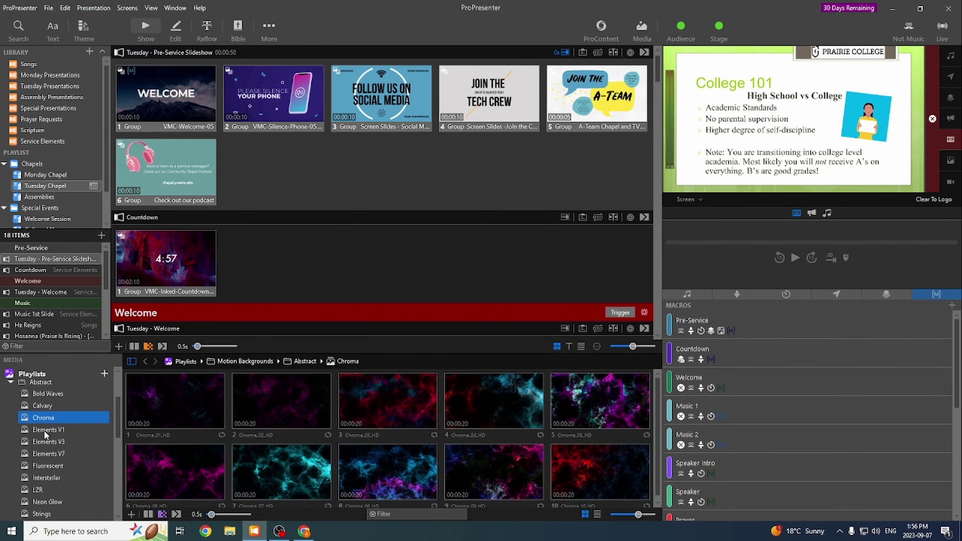
left_click(44, 430)
scroll(44, 430, "down", 7)
left_click(52, 408)
scroll(57, 432, "down", 9)
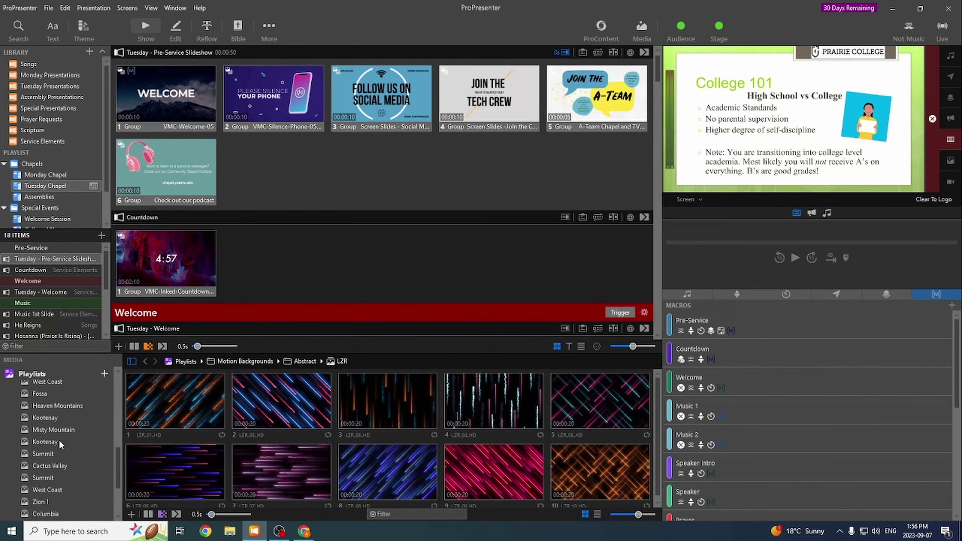
scroll(61, 424, "down", 8)
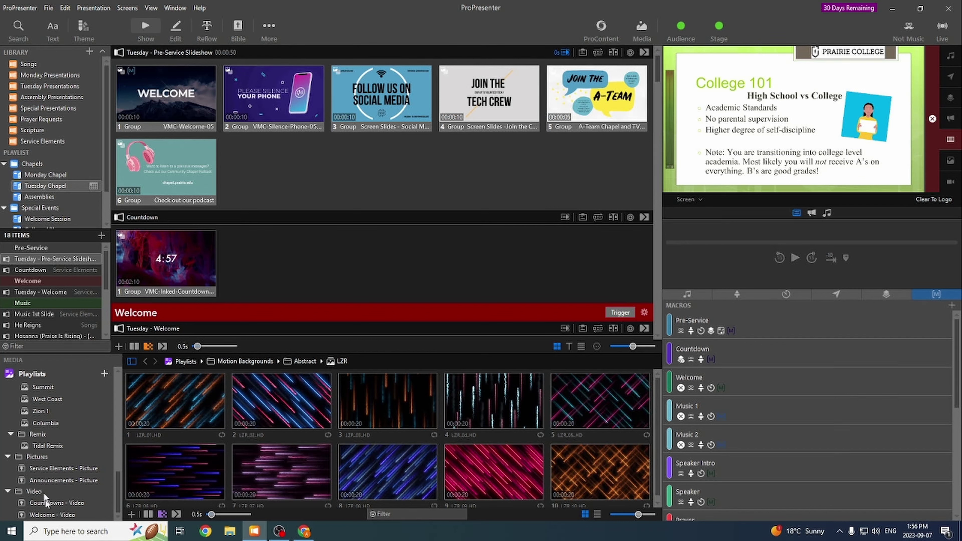
Step: Browse the Service Elements, Announcements, Countdowns and Welcome media, ending on Service Elements pictures
left_click(42, 472)
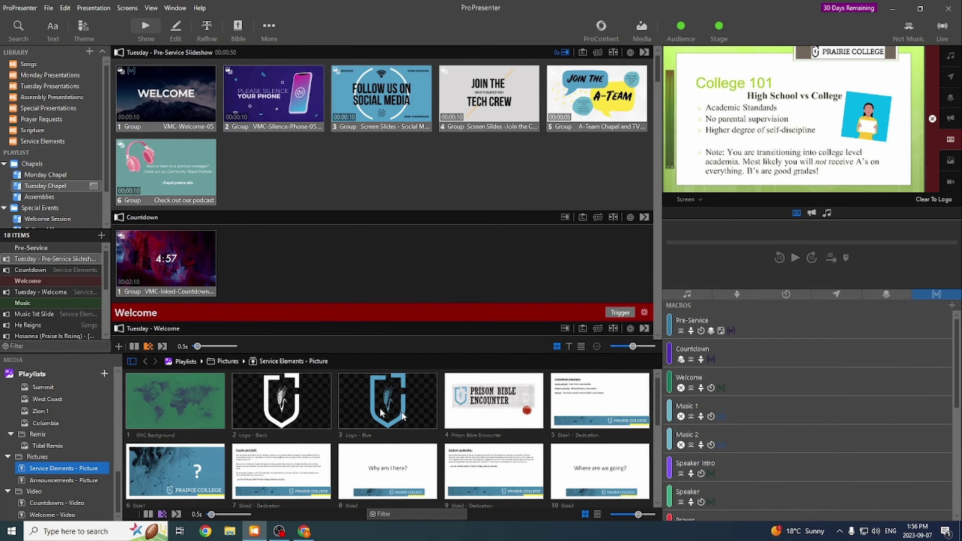
scroll(440, 423, "down", 3)
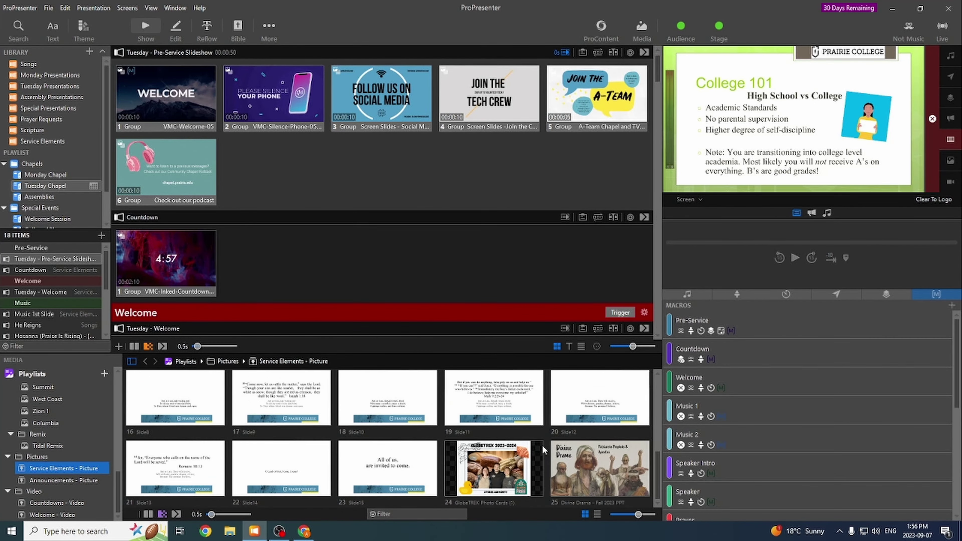
scroll(544, 450, "up", 3)
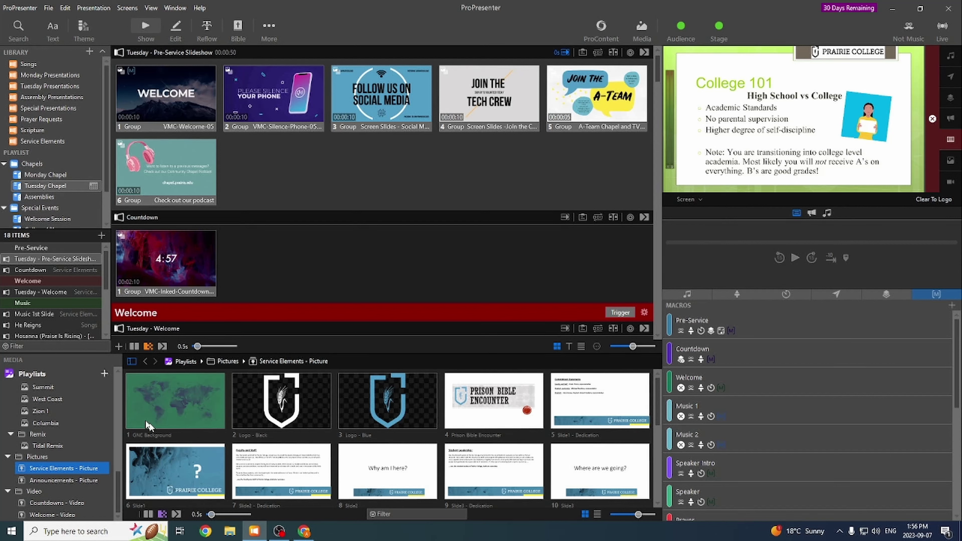
left_click(37, 483)
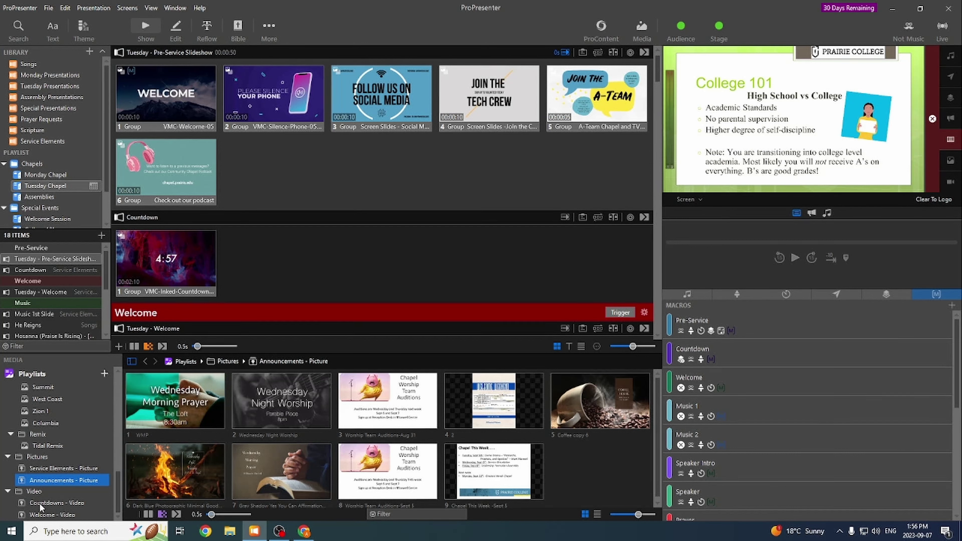
left_click(42, 504)
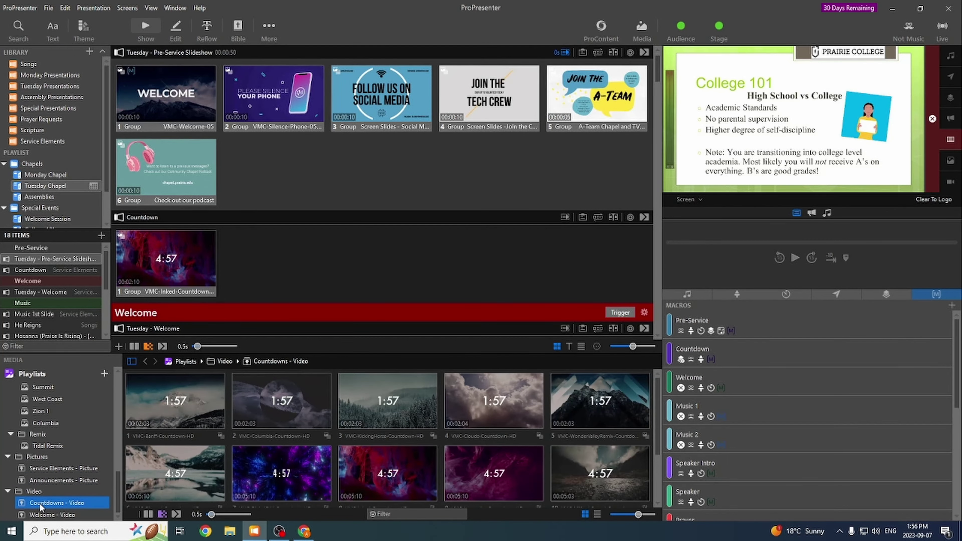
scroll(333, 449, "down", 2)
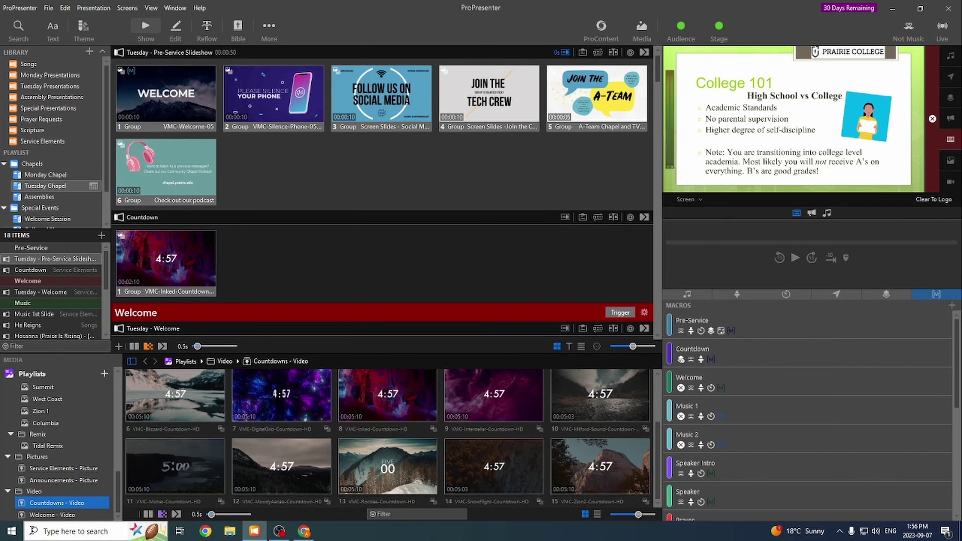
left_click(45, 516)
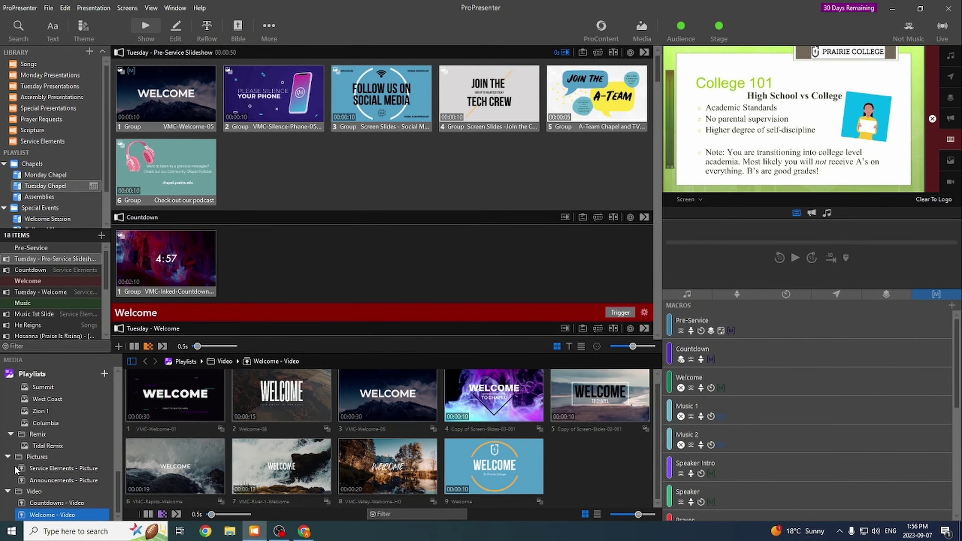
left_click(22, 470)
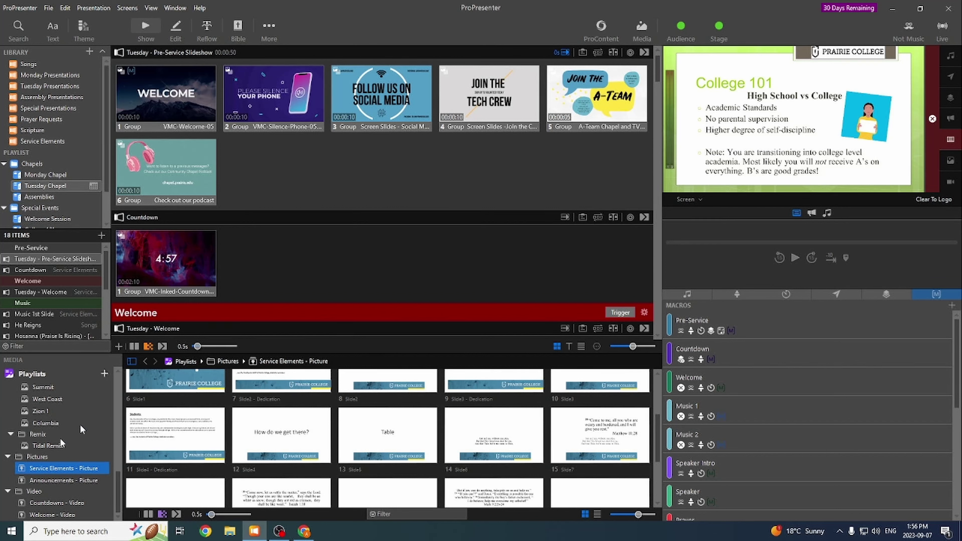
Step: Dismiss the add-playlist choices without adding one and select the Countdown presentation
left_click(104, 374)
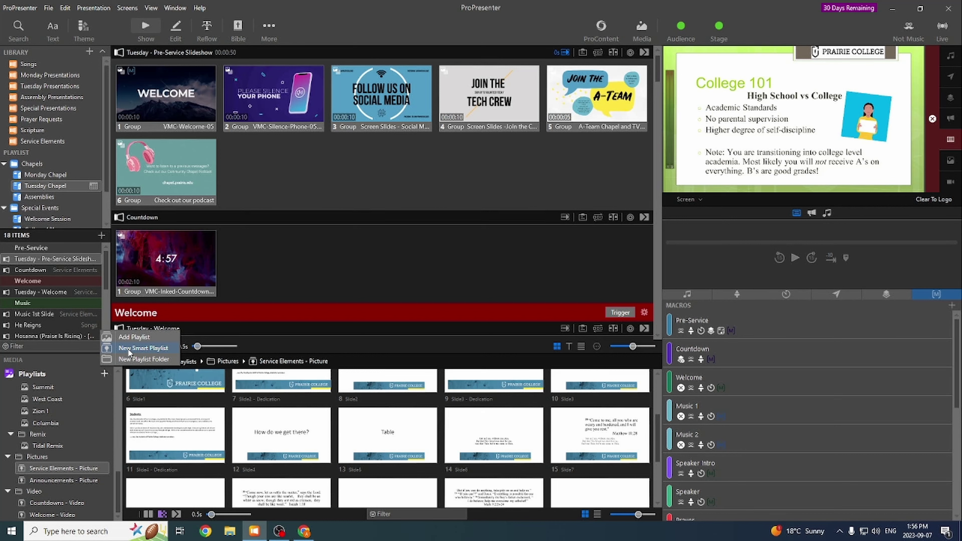
left_click(290, 329)
left_click(278, 298)
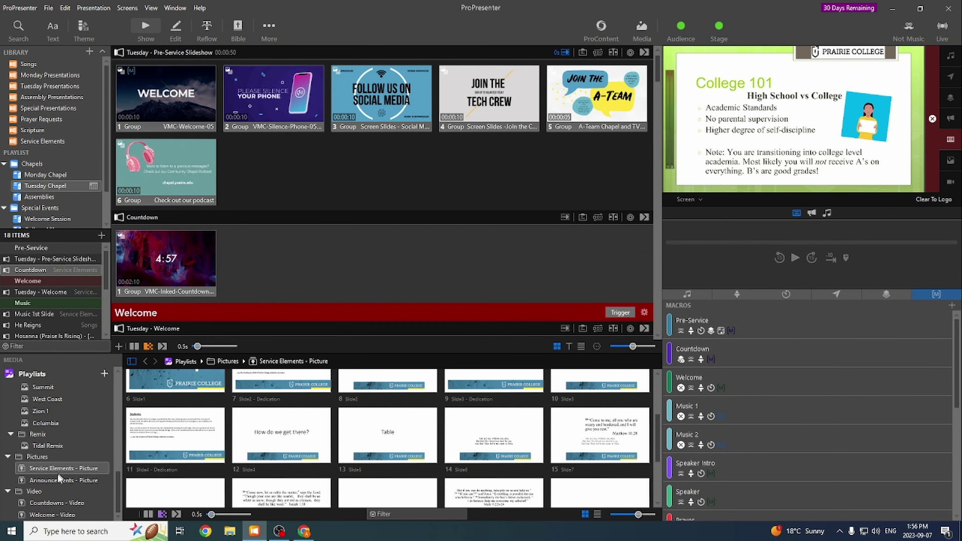
scroll(270, 458, "up", 3)
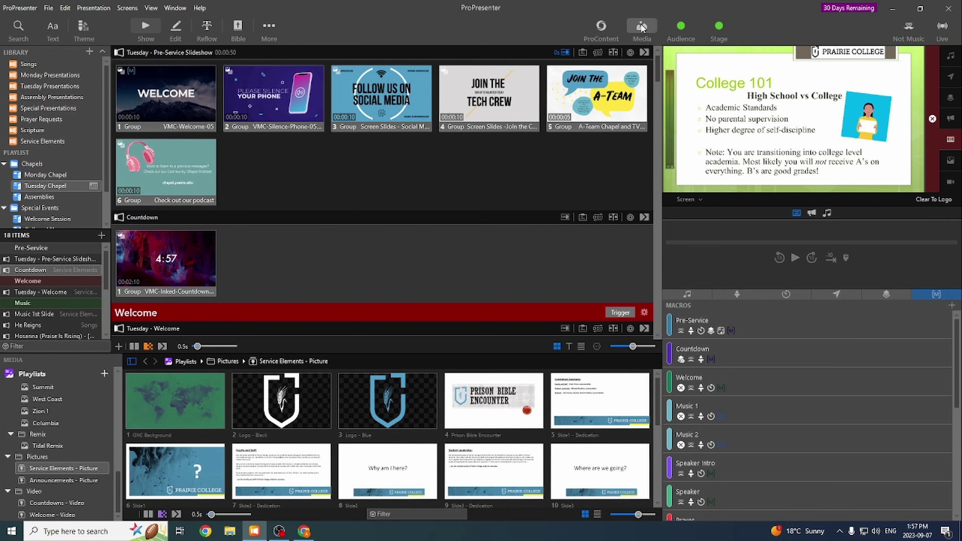
Step: Move the Wednesday Night Worship picture from Announcements - Picture into Downloads in File Explorer
left_click(642, 26)
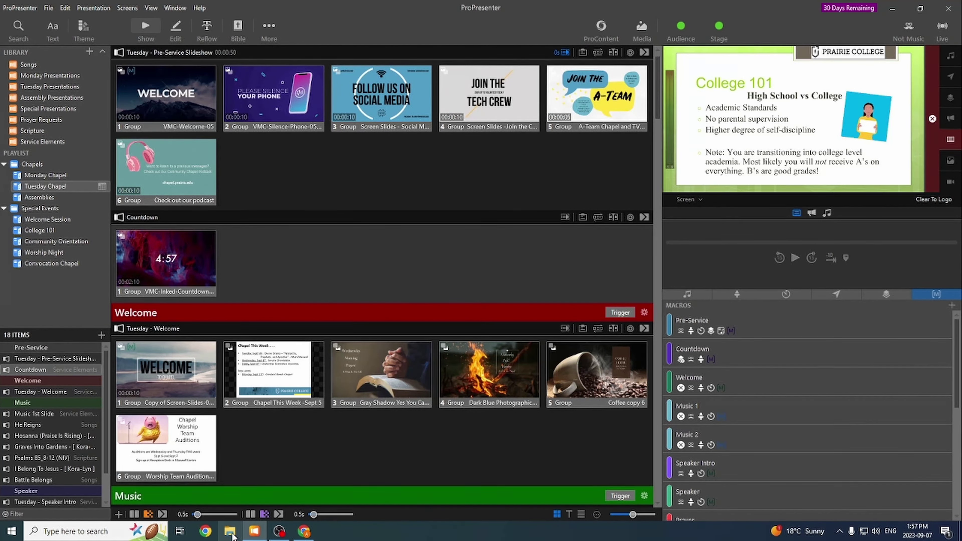
left_click(230, 532)
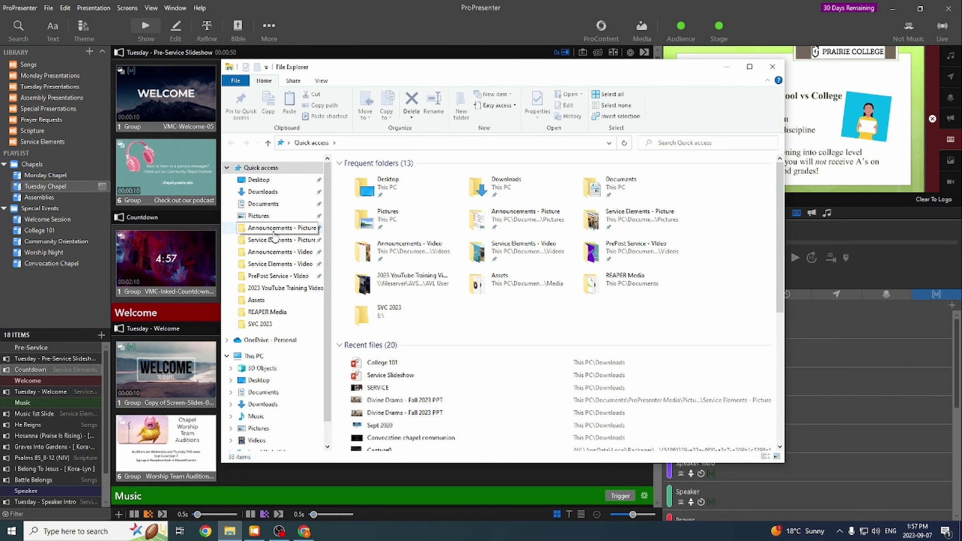
left_click(274, 230)
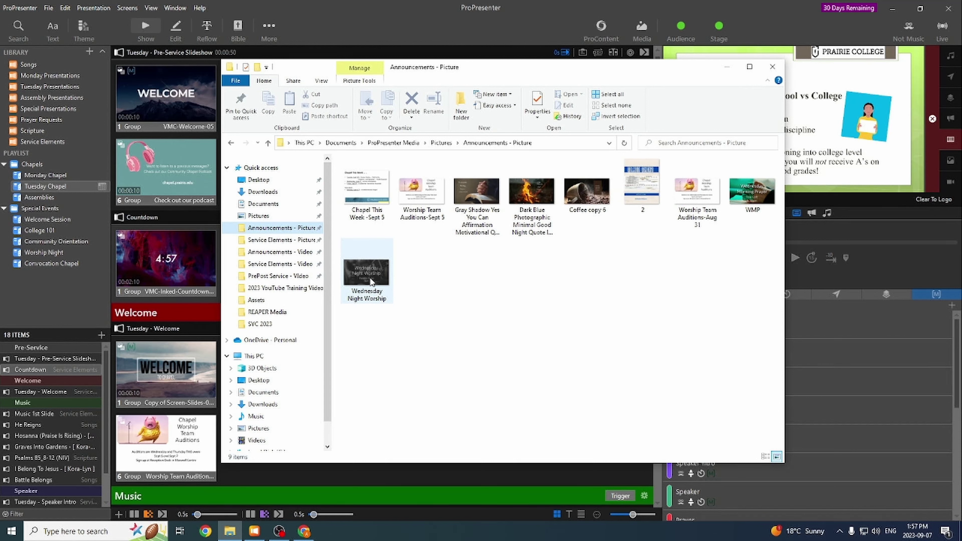
left_click_drag(375, 279, 268, 196)
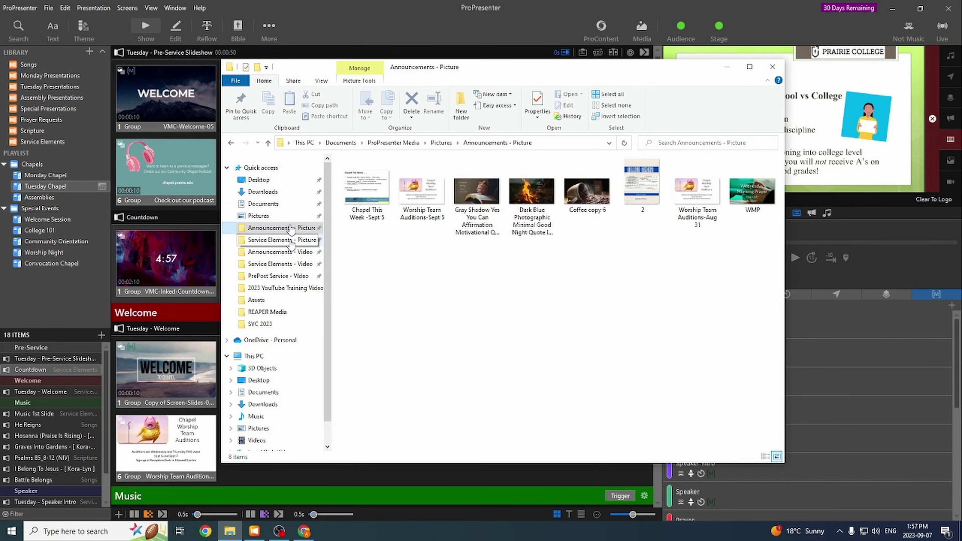
left_click(210, 444)
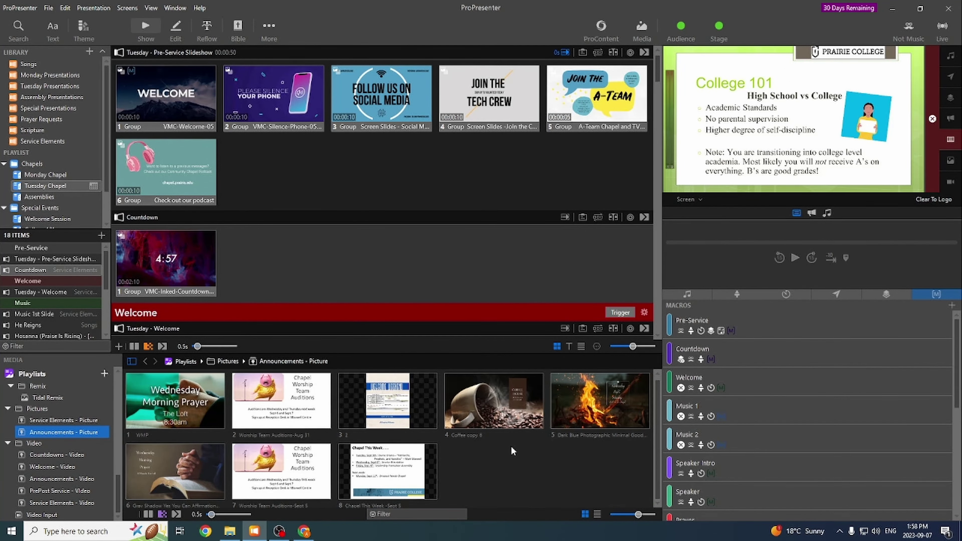
Step: Return Wednesday Night Worship to Announcements - Picture, confirm it as item 9, and close File Explorer
left_click(231, 531)
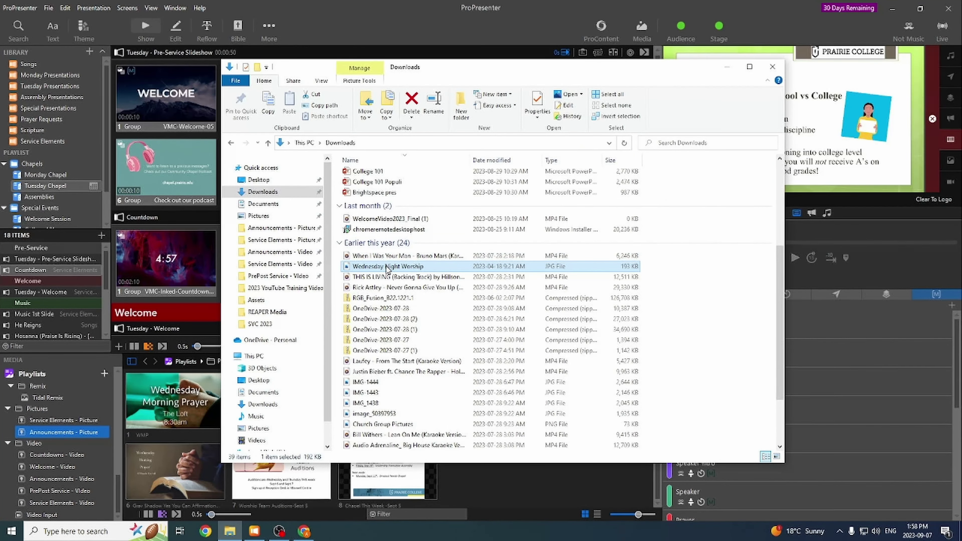
left_click_drag(387, 267, 289, 232)
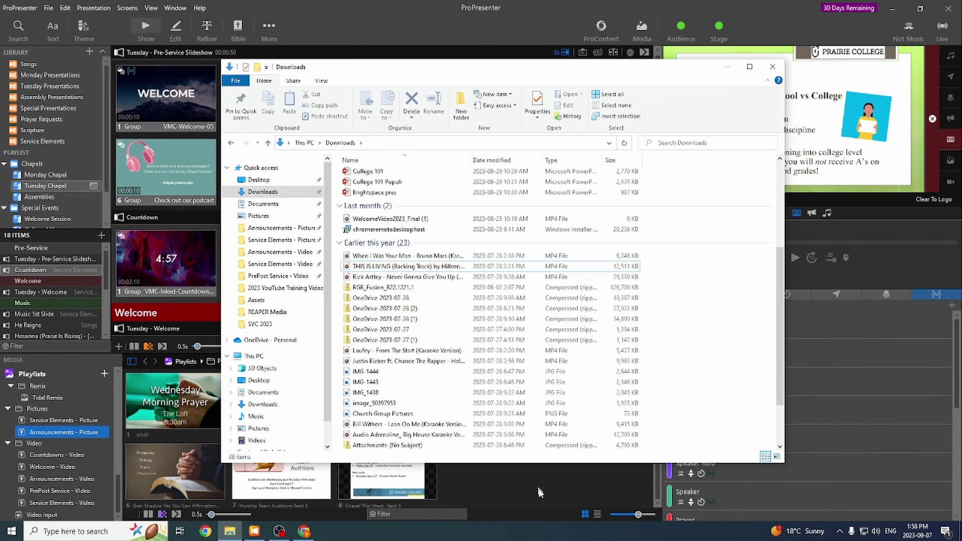
left_click(538, 498)
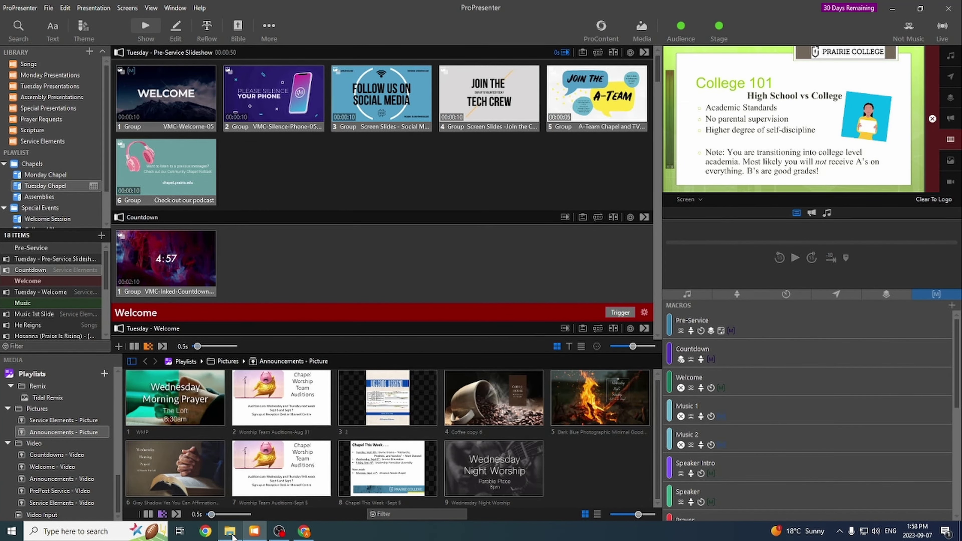
left_click(231, 535)
left_click(263, 229)
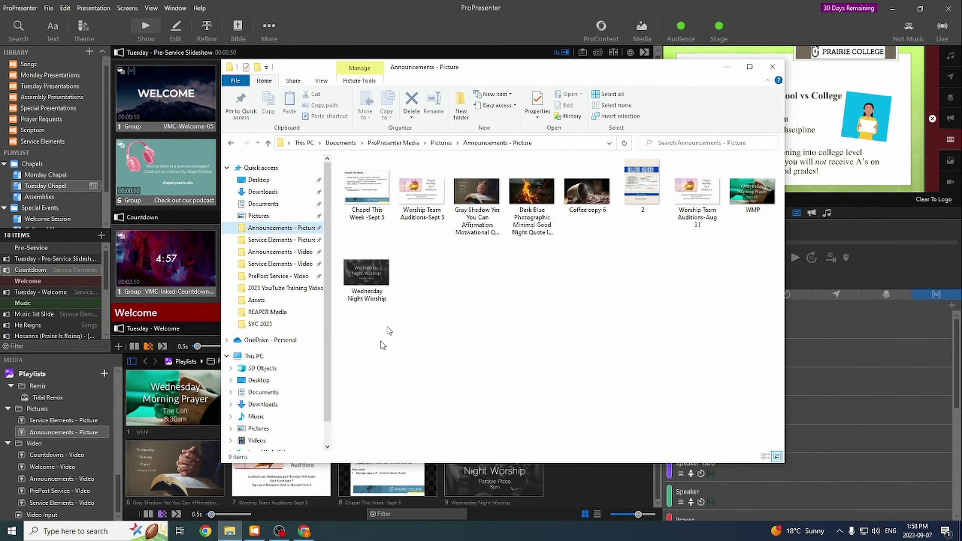
left_click(575, 478)
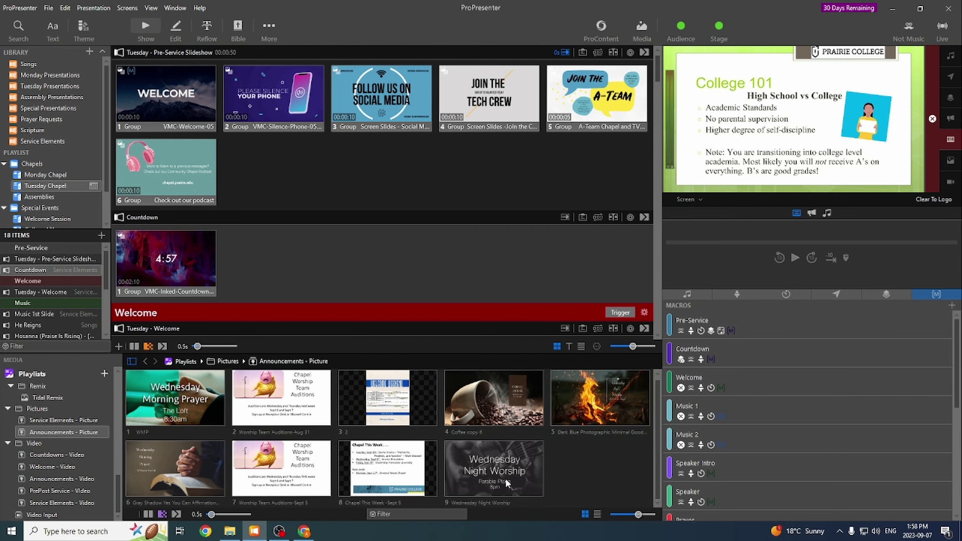
left_click_drag(507, 483, 303, 192)
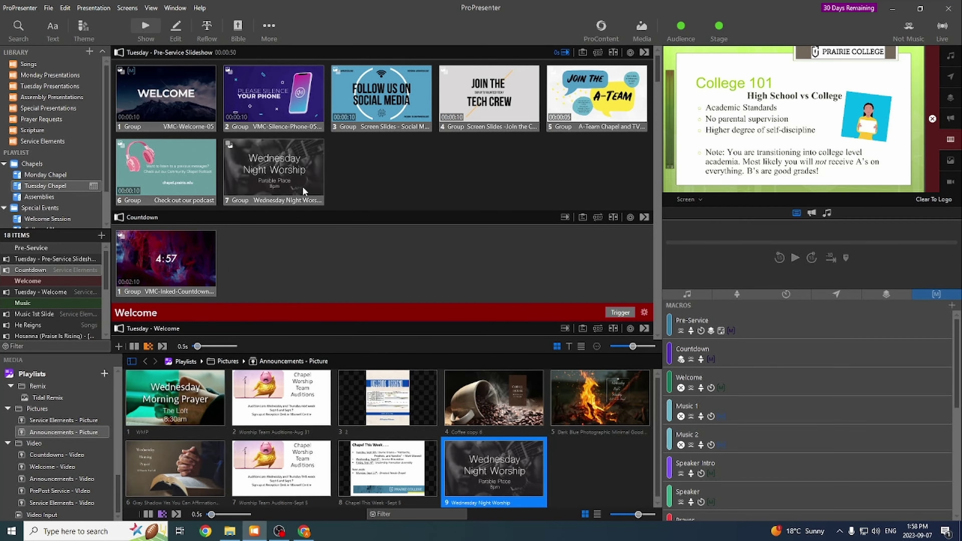
right_click(268, 175)
left_click(326, 394)
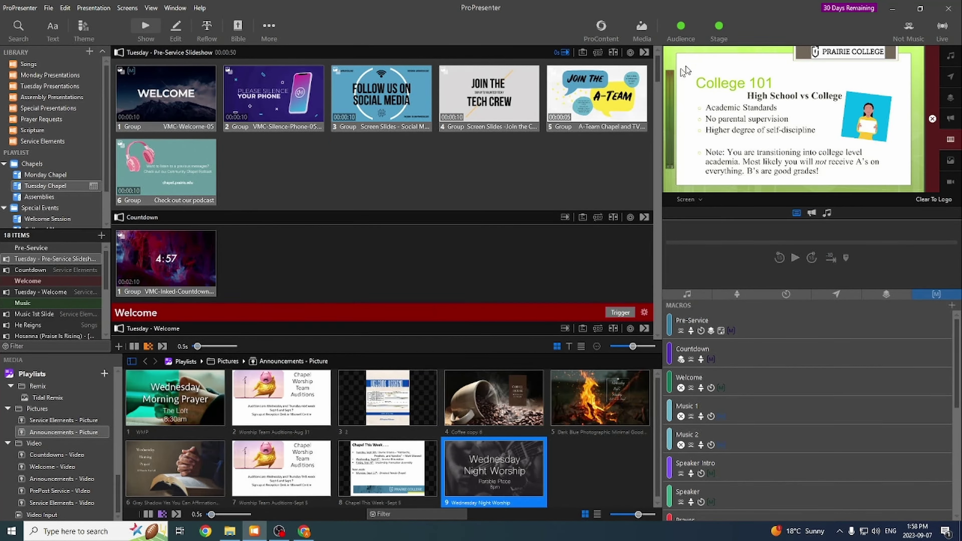